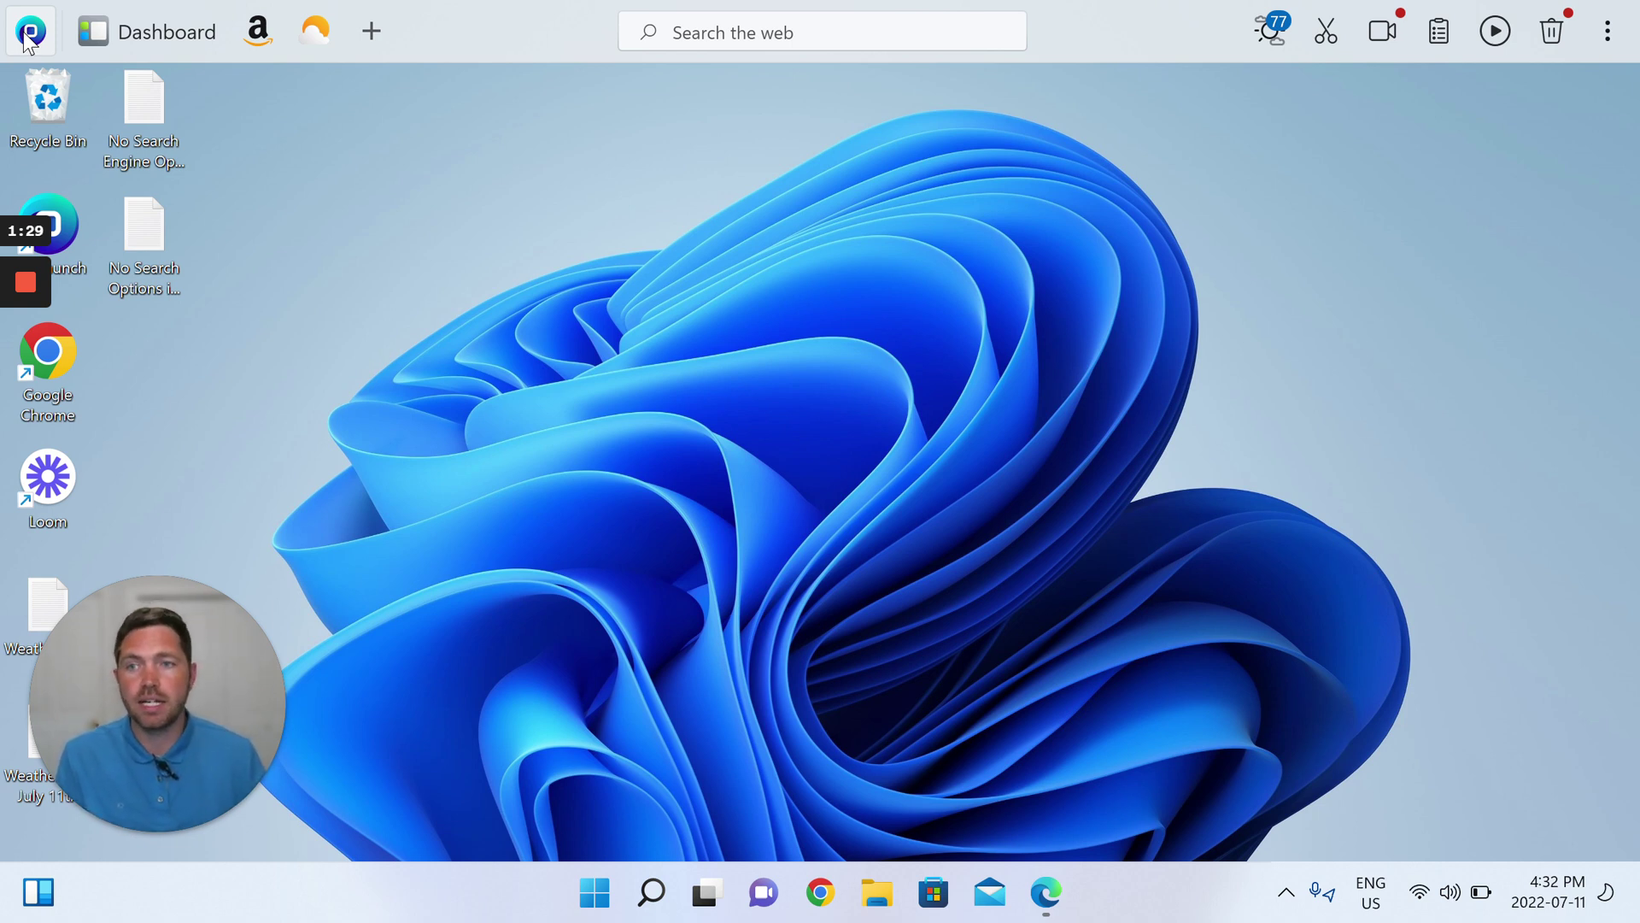
- Open a OneLaunch browser tab and load virustotal.com
click(28, 33)
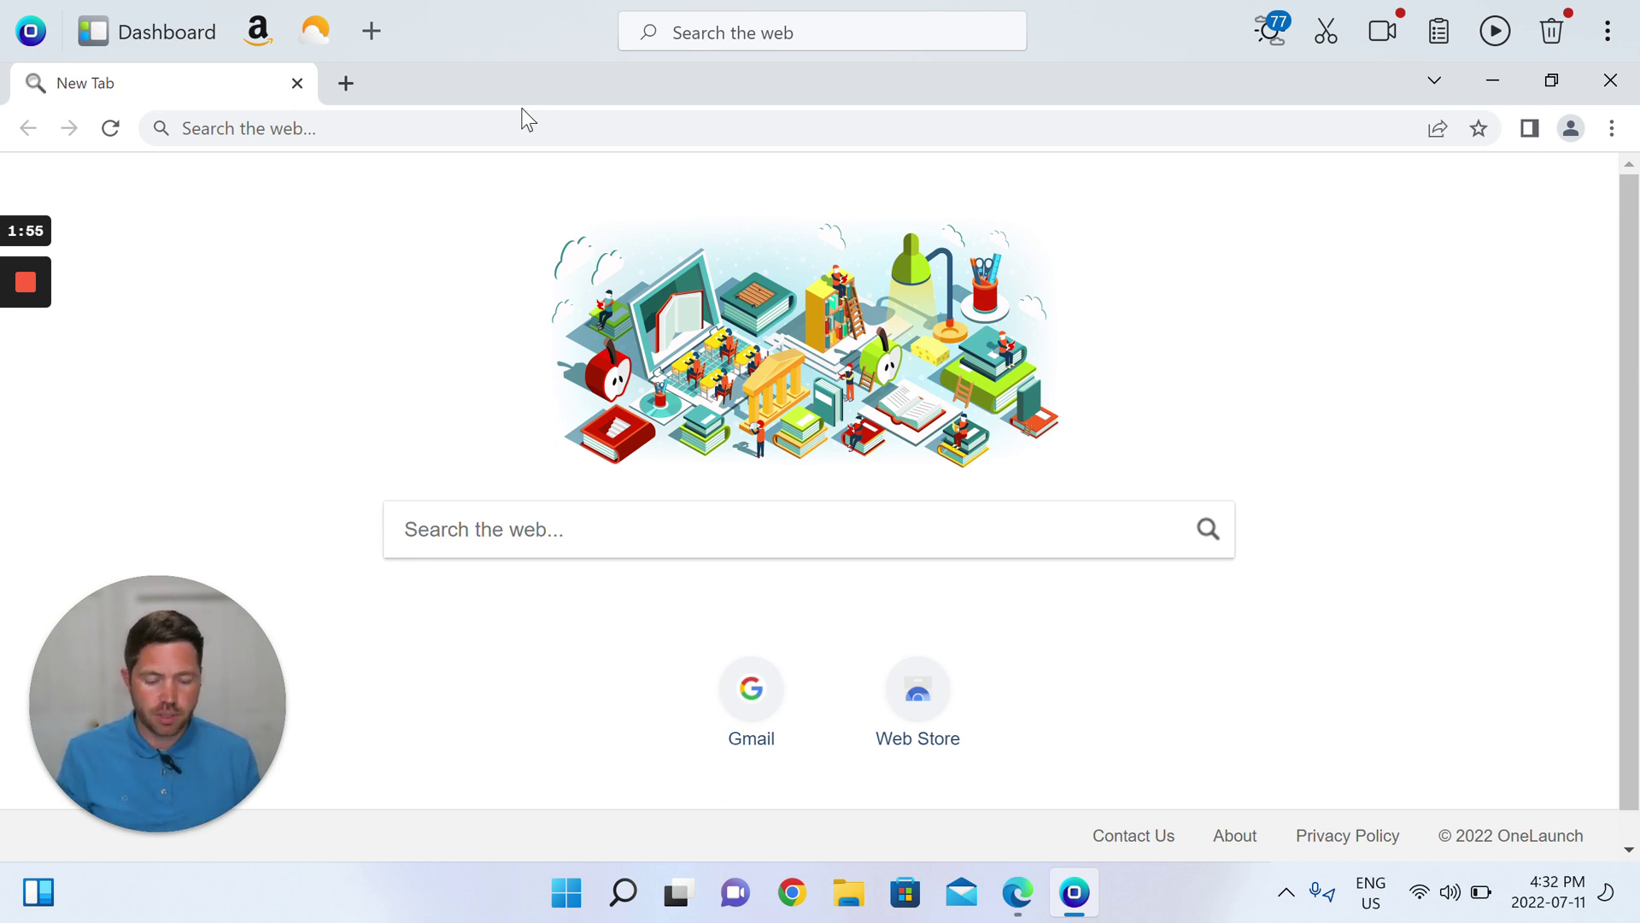
click(623, 124)
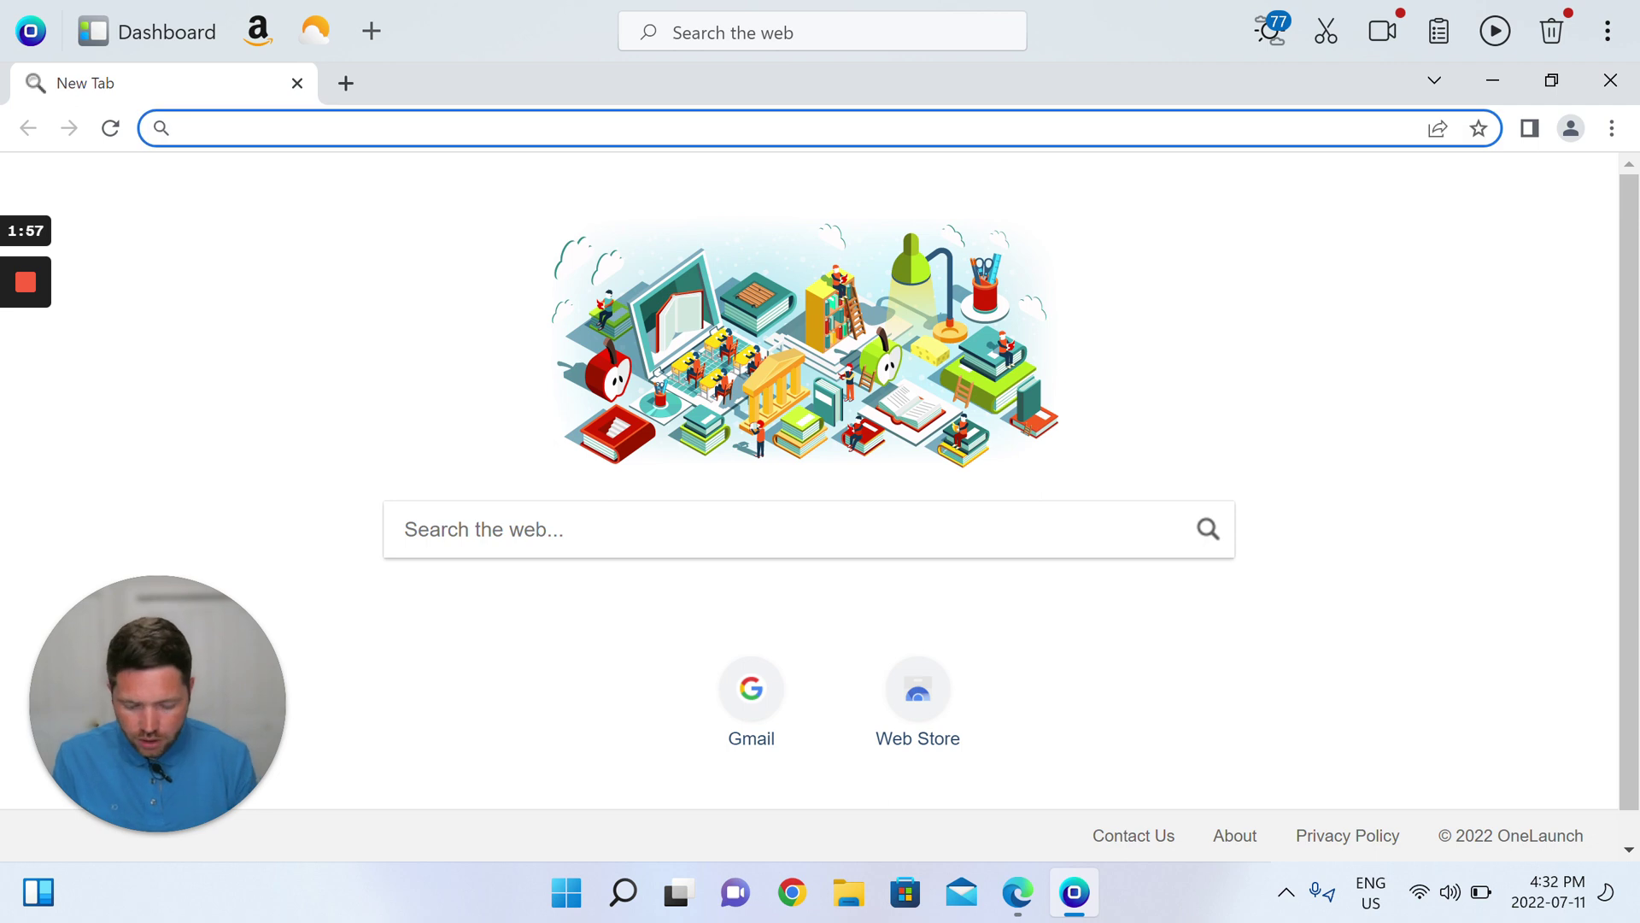
text(virtual)
key(BackSpace)
key(BackSpace)
key(BackSpace)
key(BackSpace)
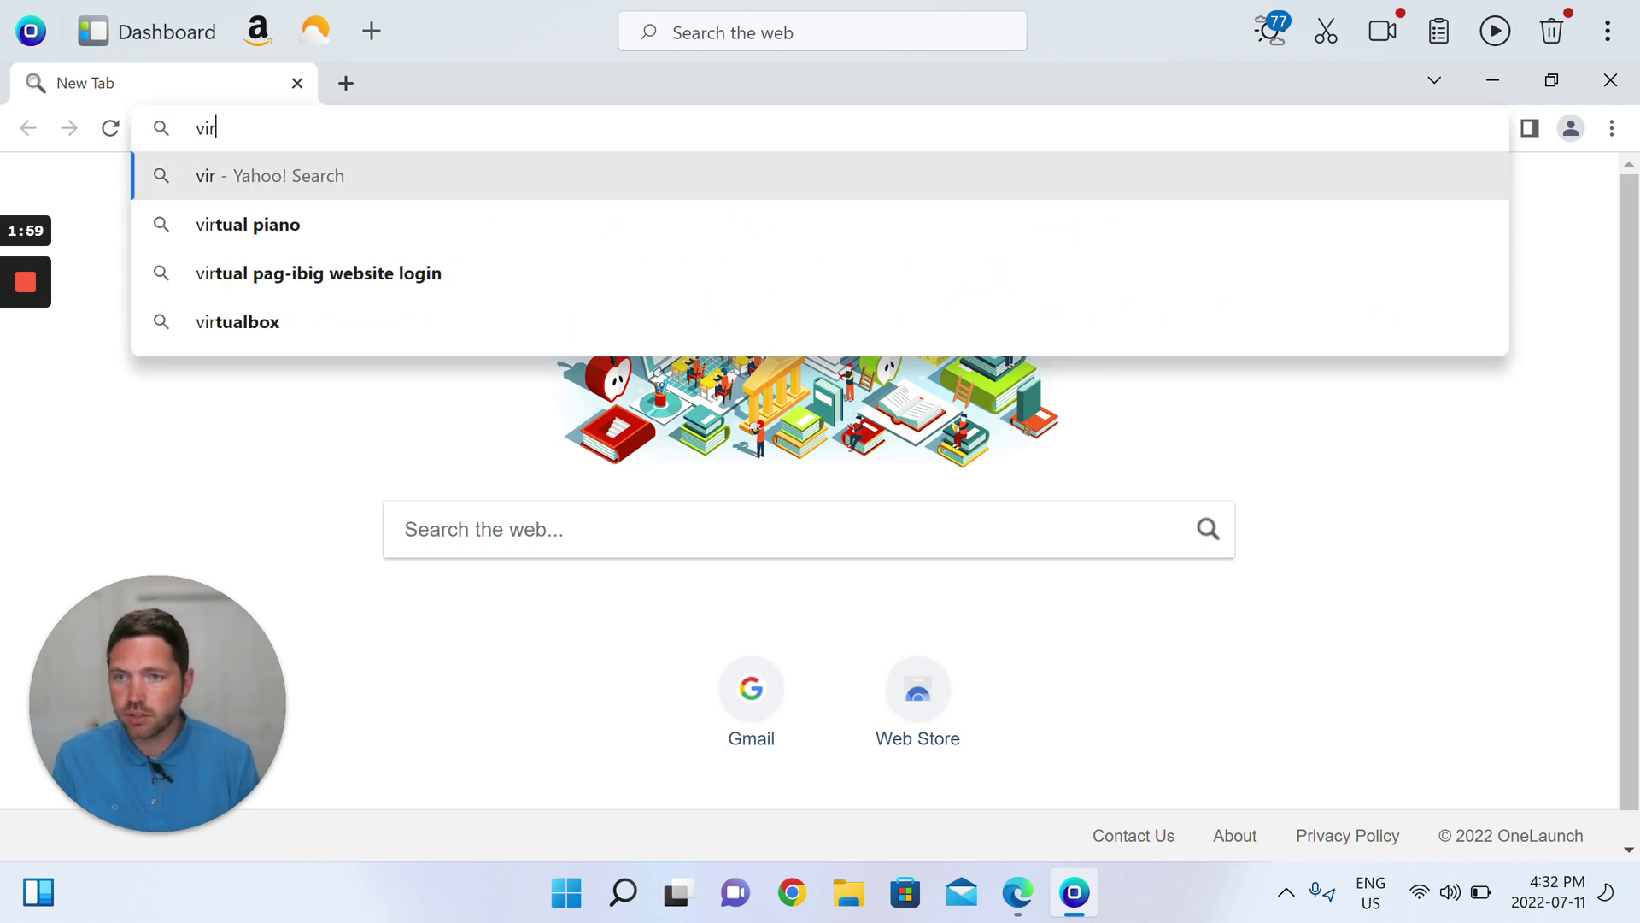
key(BackSpace)
text(rustota)
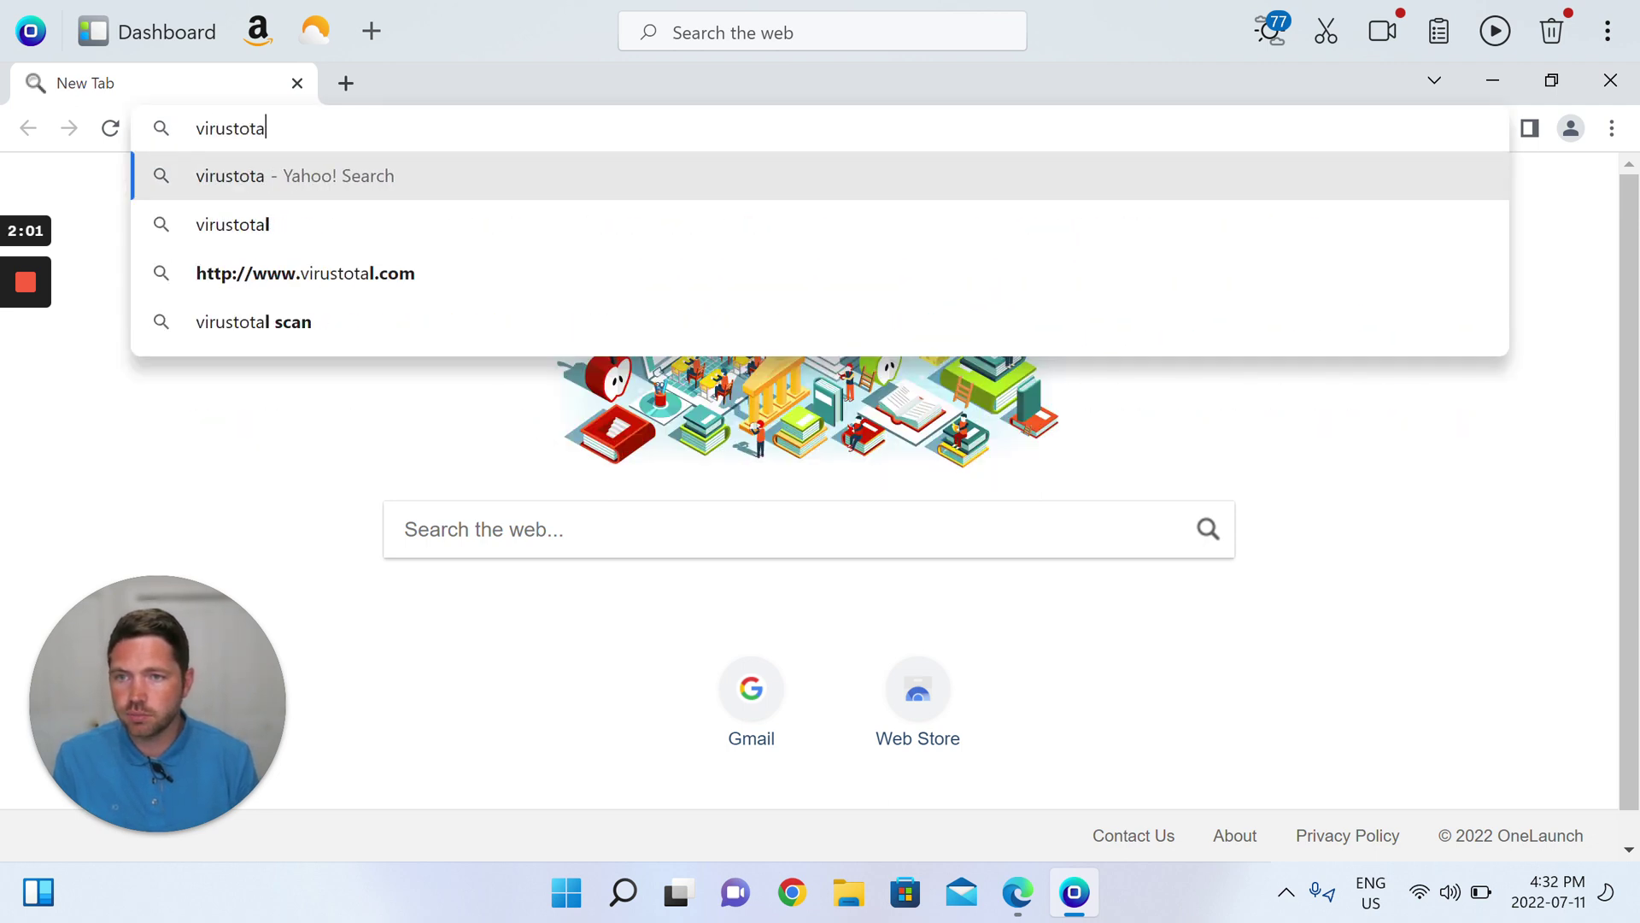
text(l.com)
key(Return)
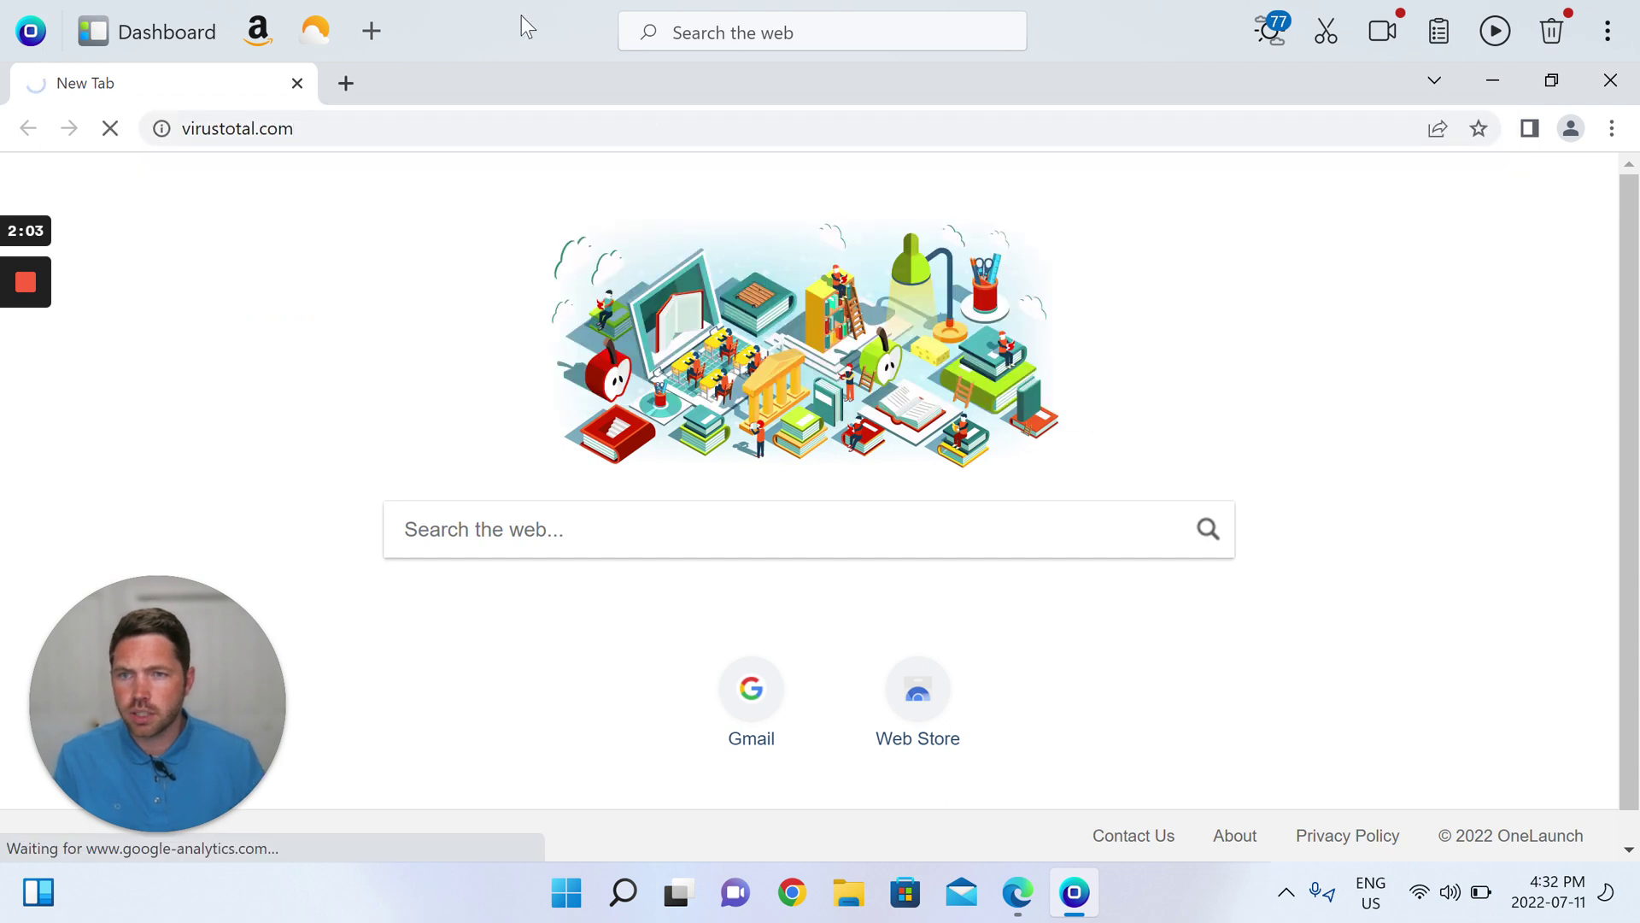
- Download the installer from onelaunch.com in a new tab, then return to the VirusTotal tab
click(348, 86)
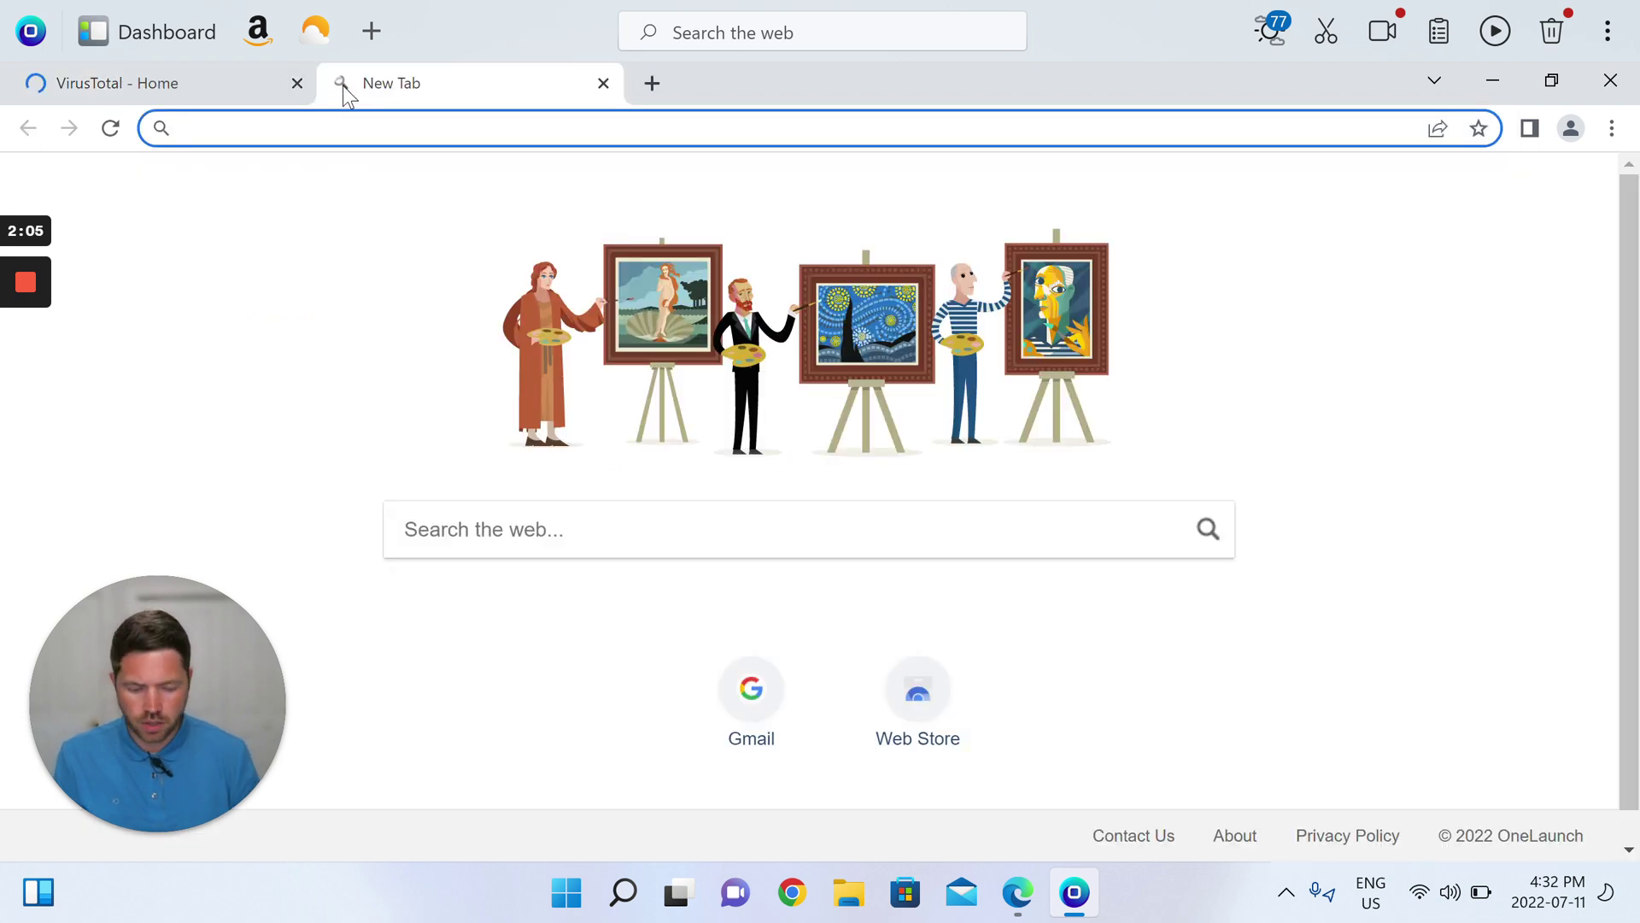
text(one)
key(Return)
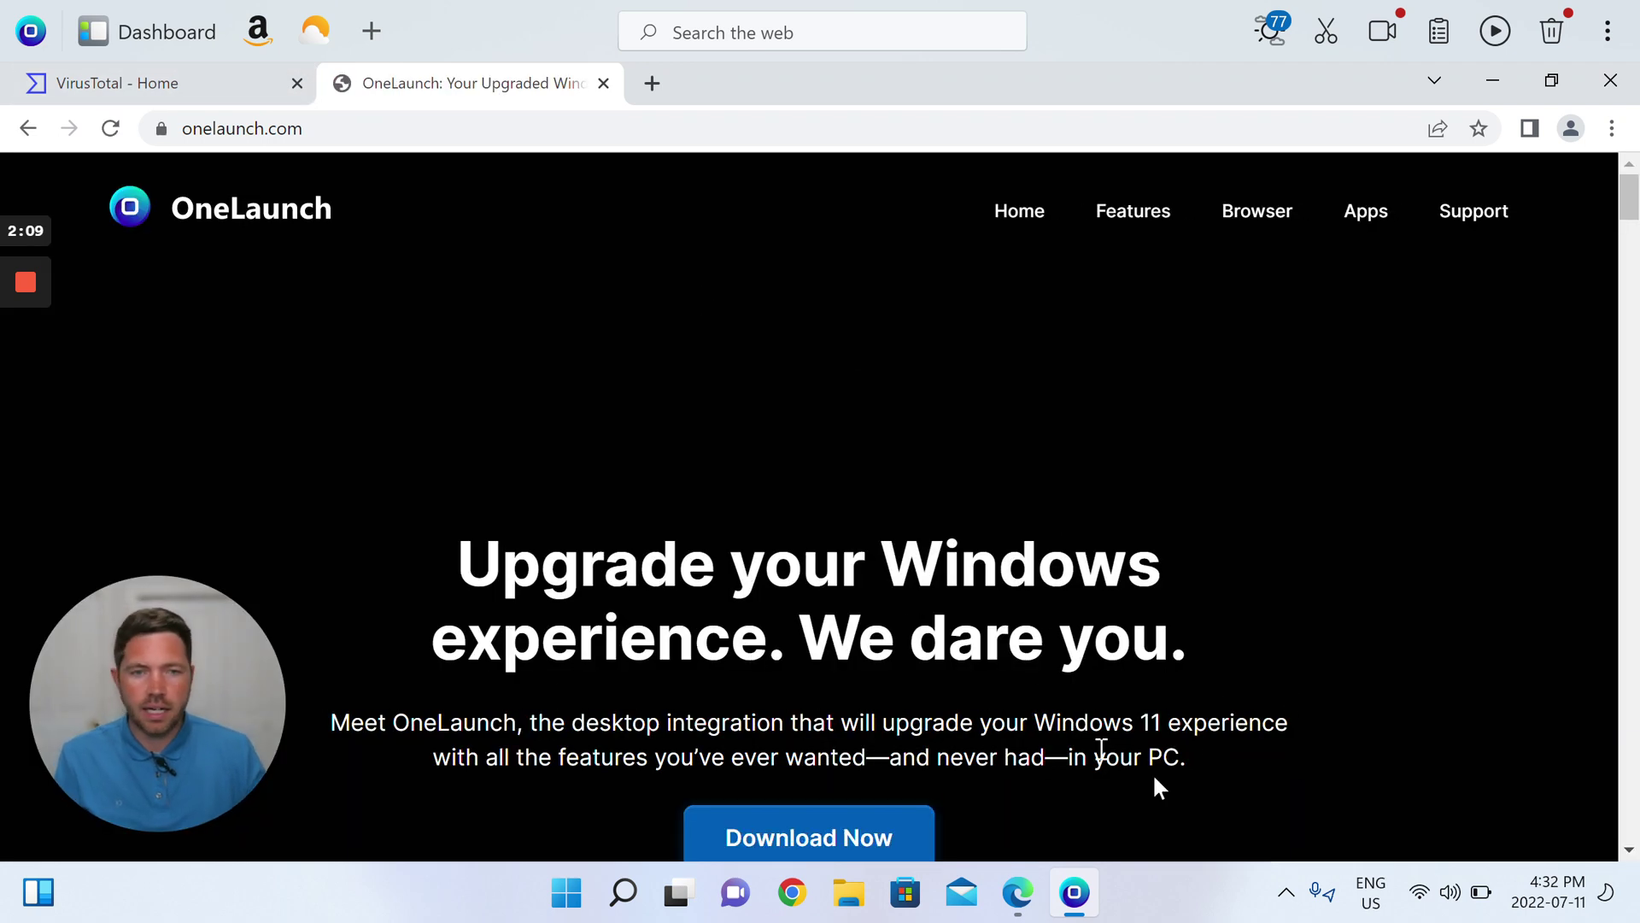
scroll(859, 603, down, 1)
scroll(846, 616, down, 1)
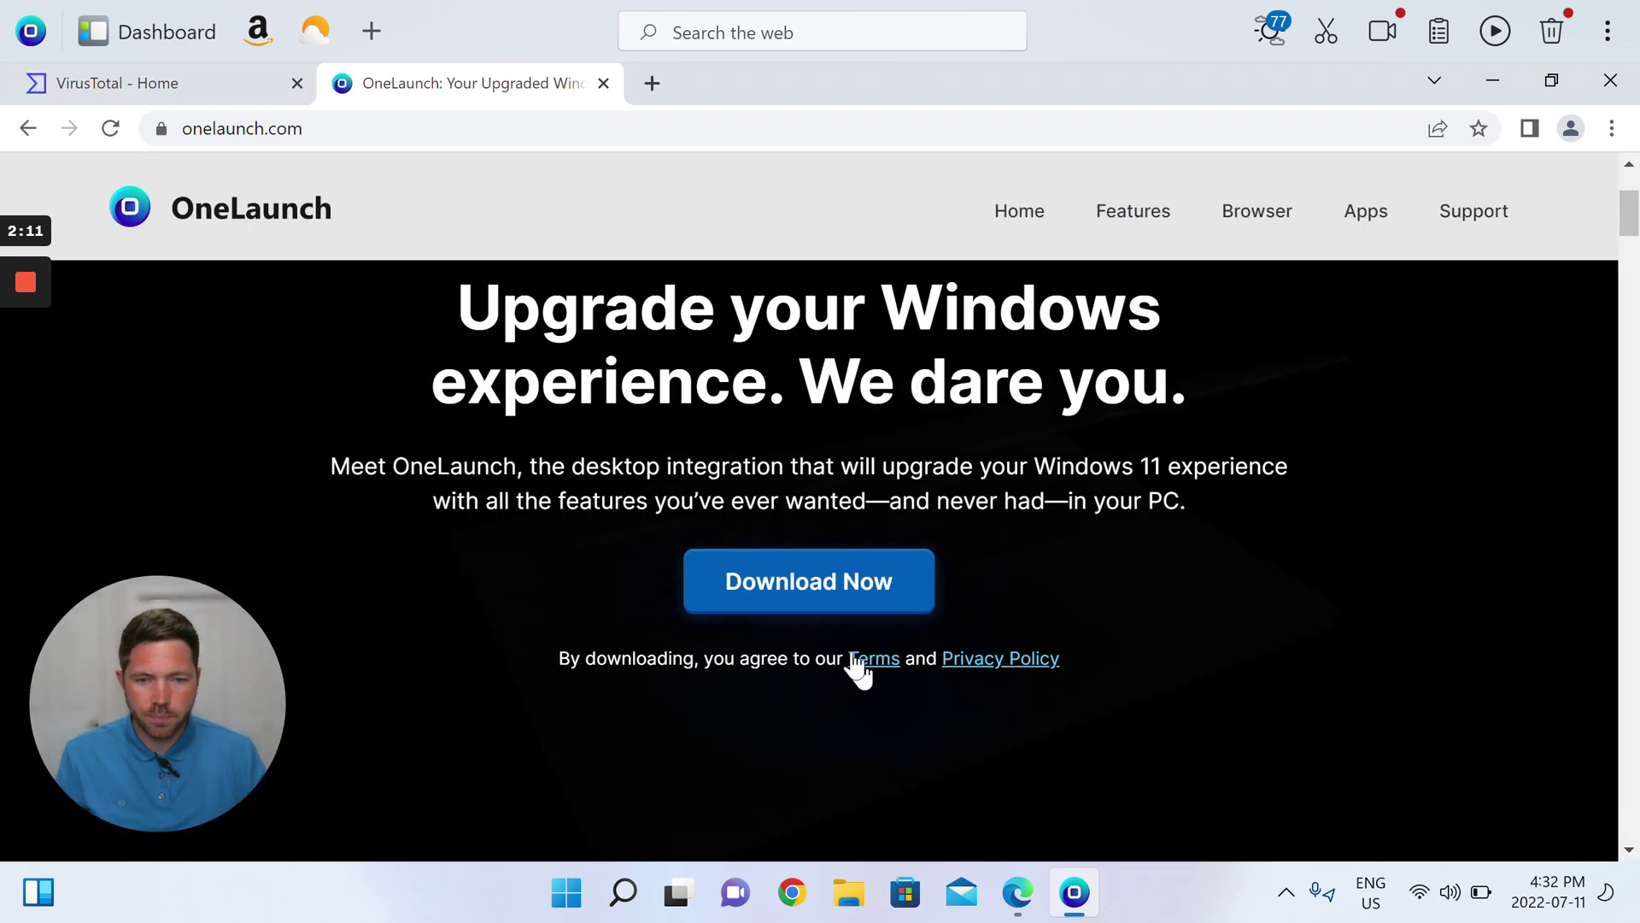
click(813, 601)
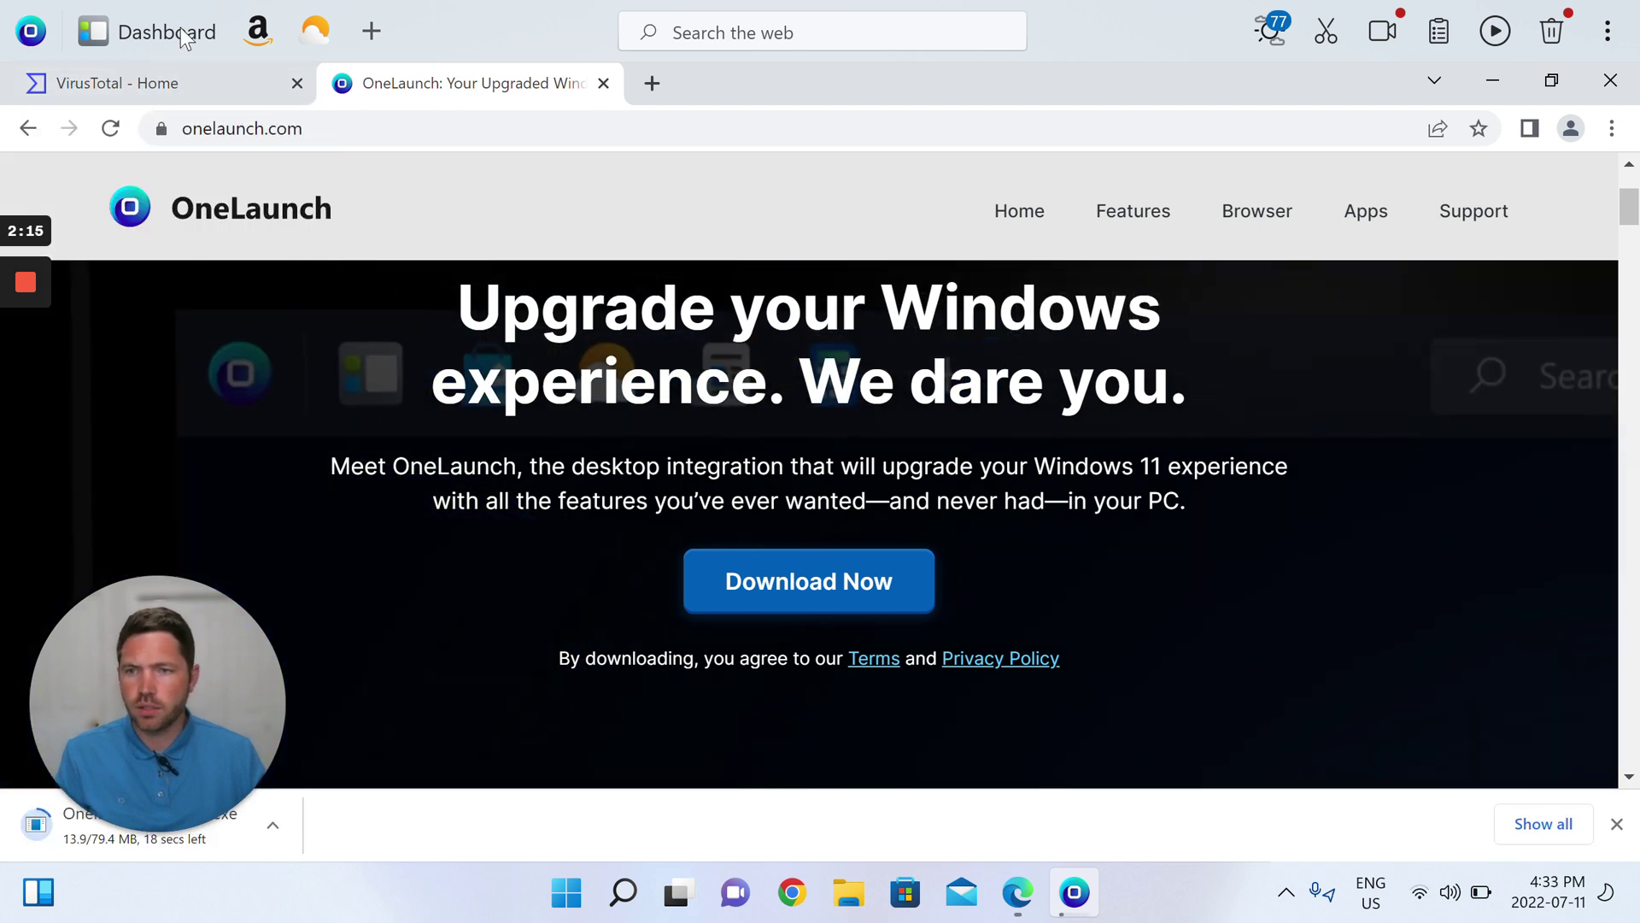
click(192, 78)
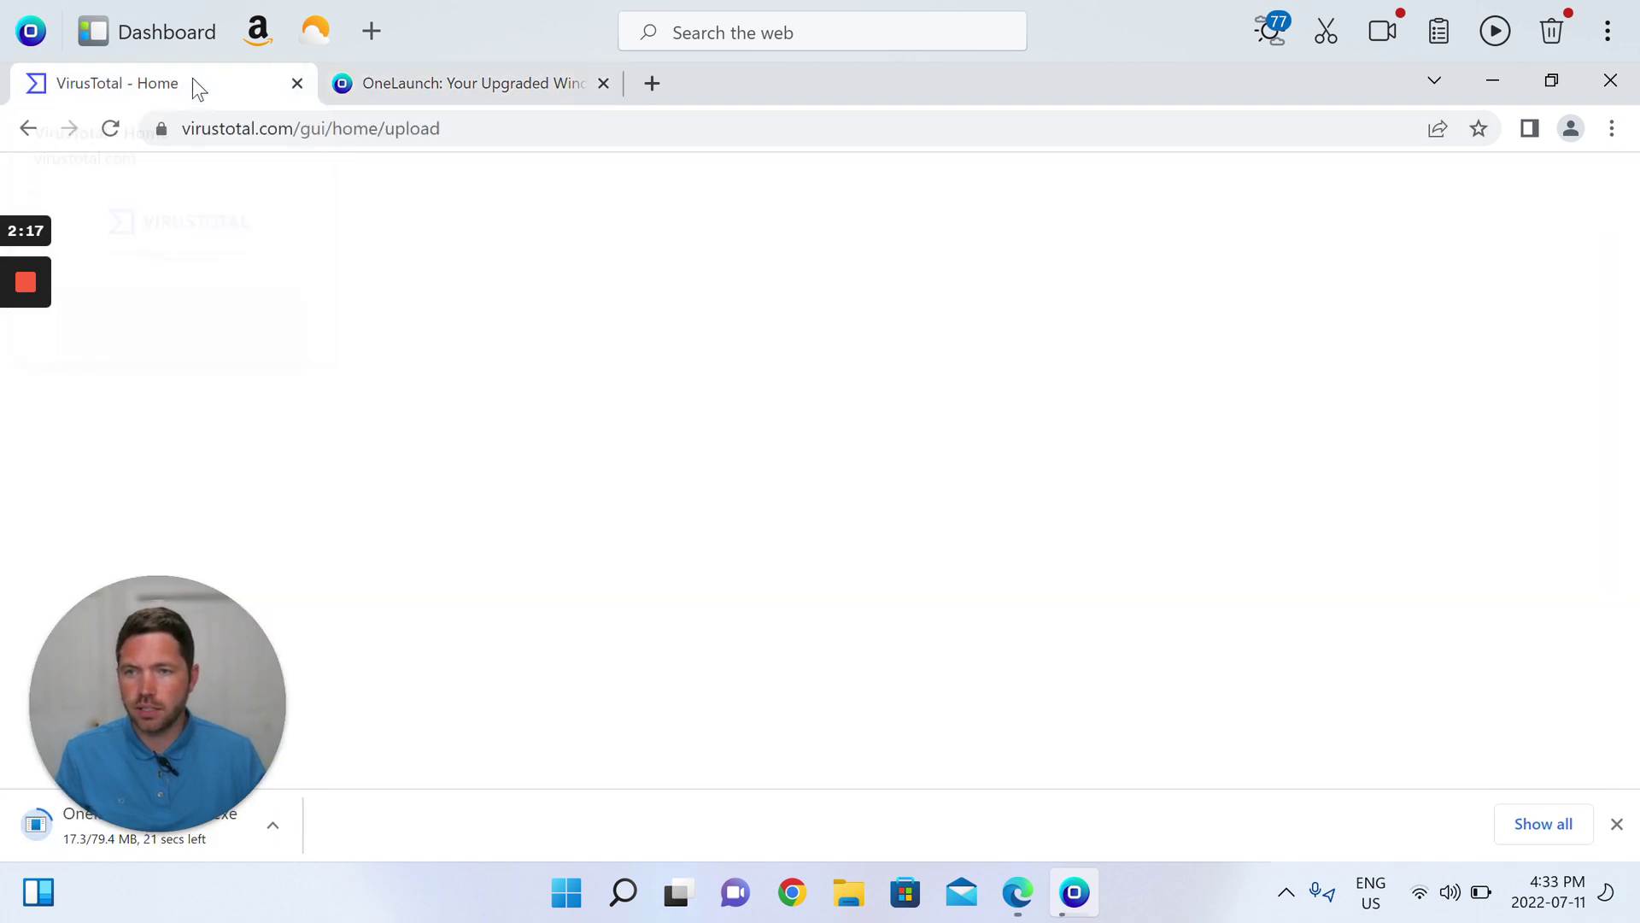
scroll(790, 622, down, 2)
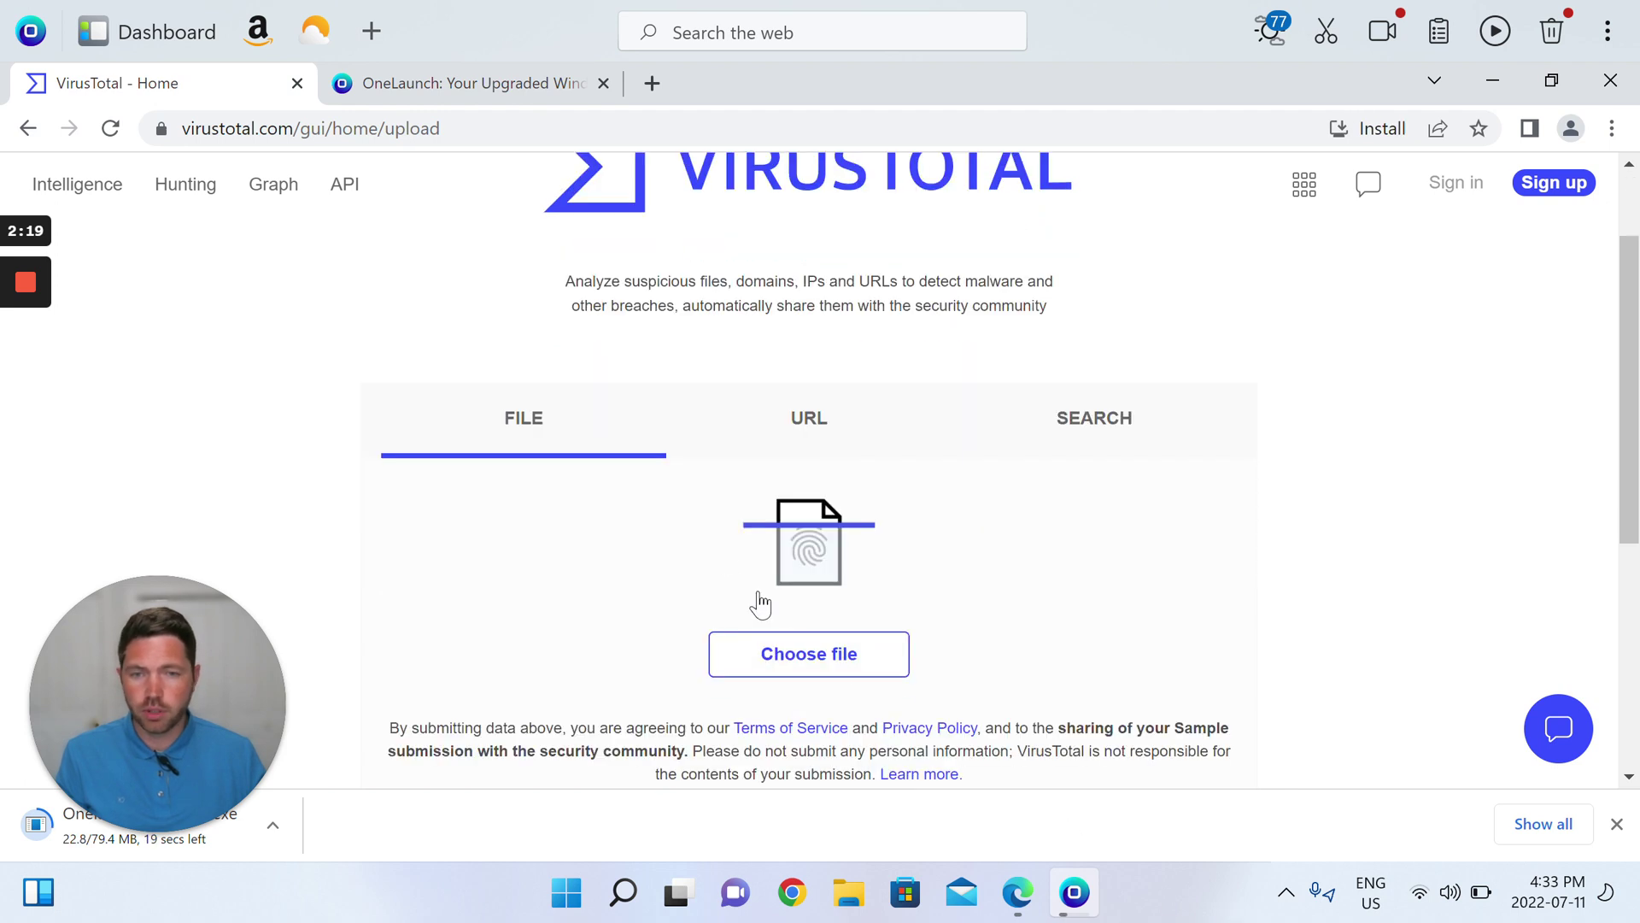
scroll(770, 308, up, 1)
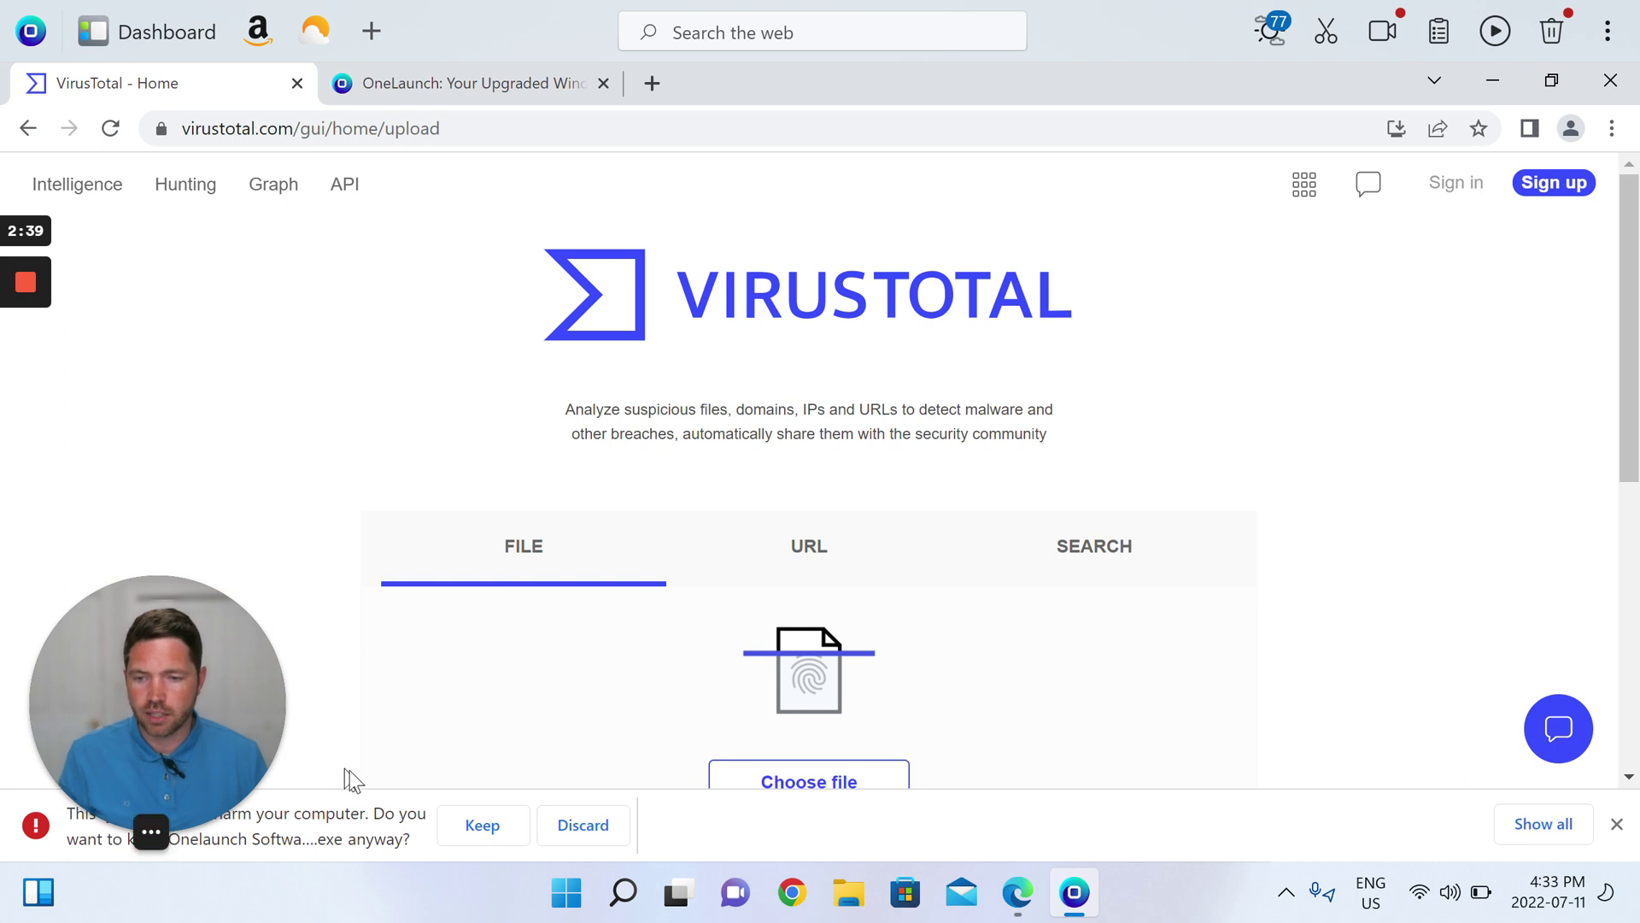
- Keep the flagged installer and drag the .exe onto VirusTotal's FILE upload area
click(471, 828)
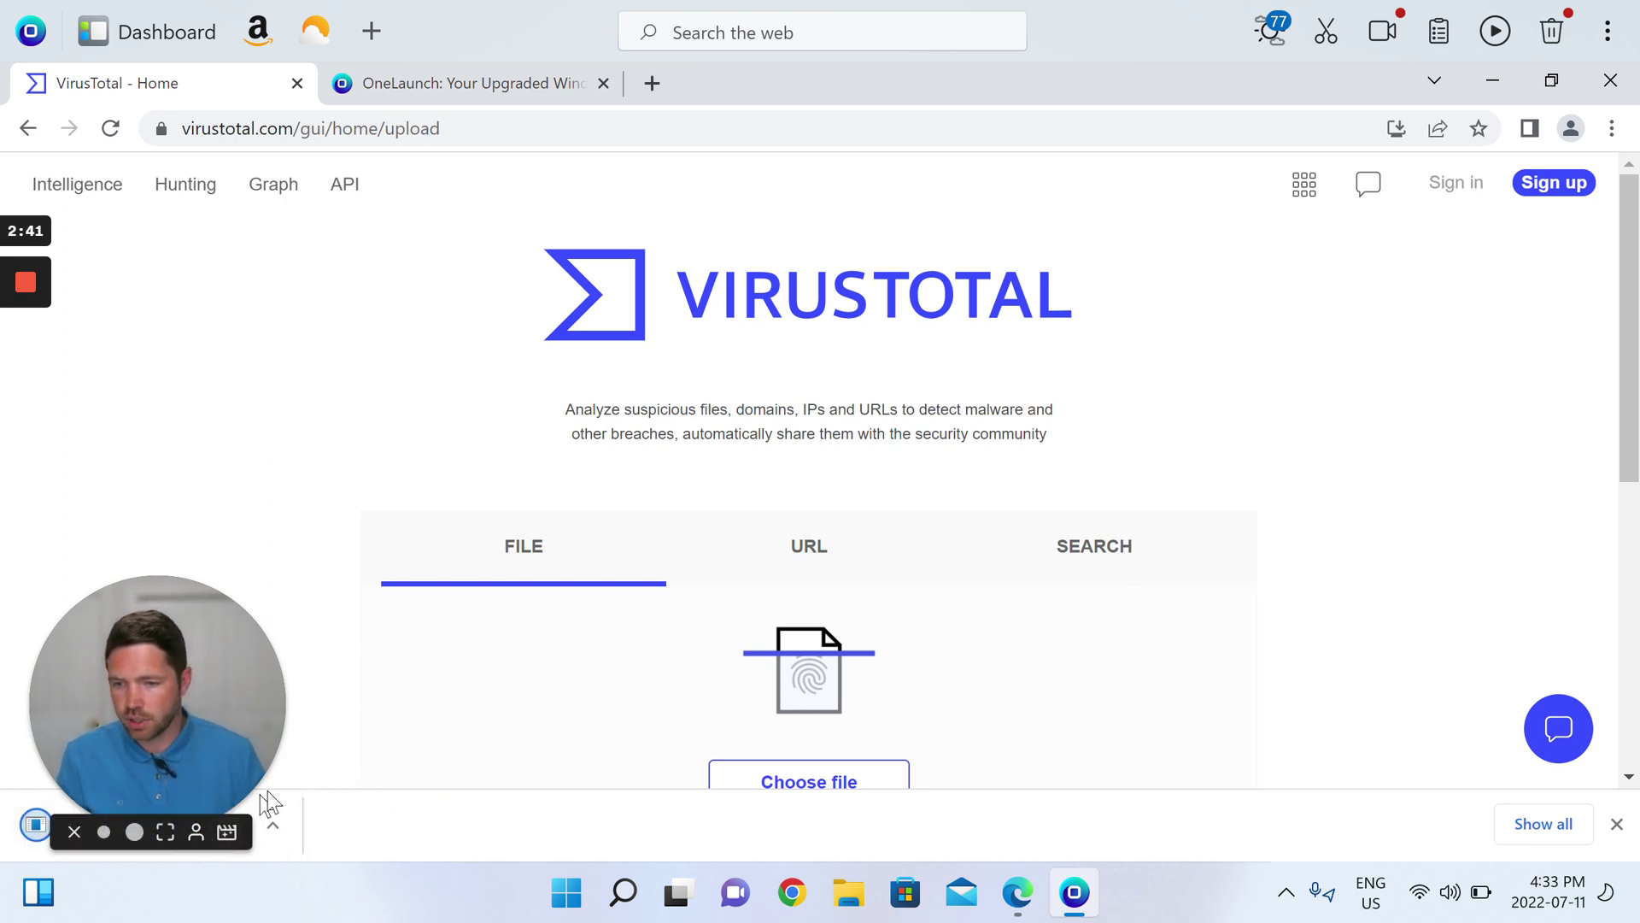
mouse_move(267, 803)
mouse_down()
mouse_move(834, 592)
mouse_move(248, 547)
mouse_up()
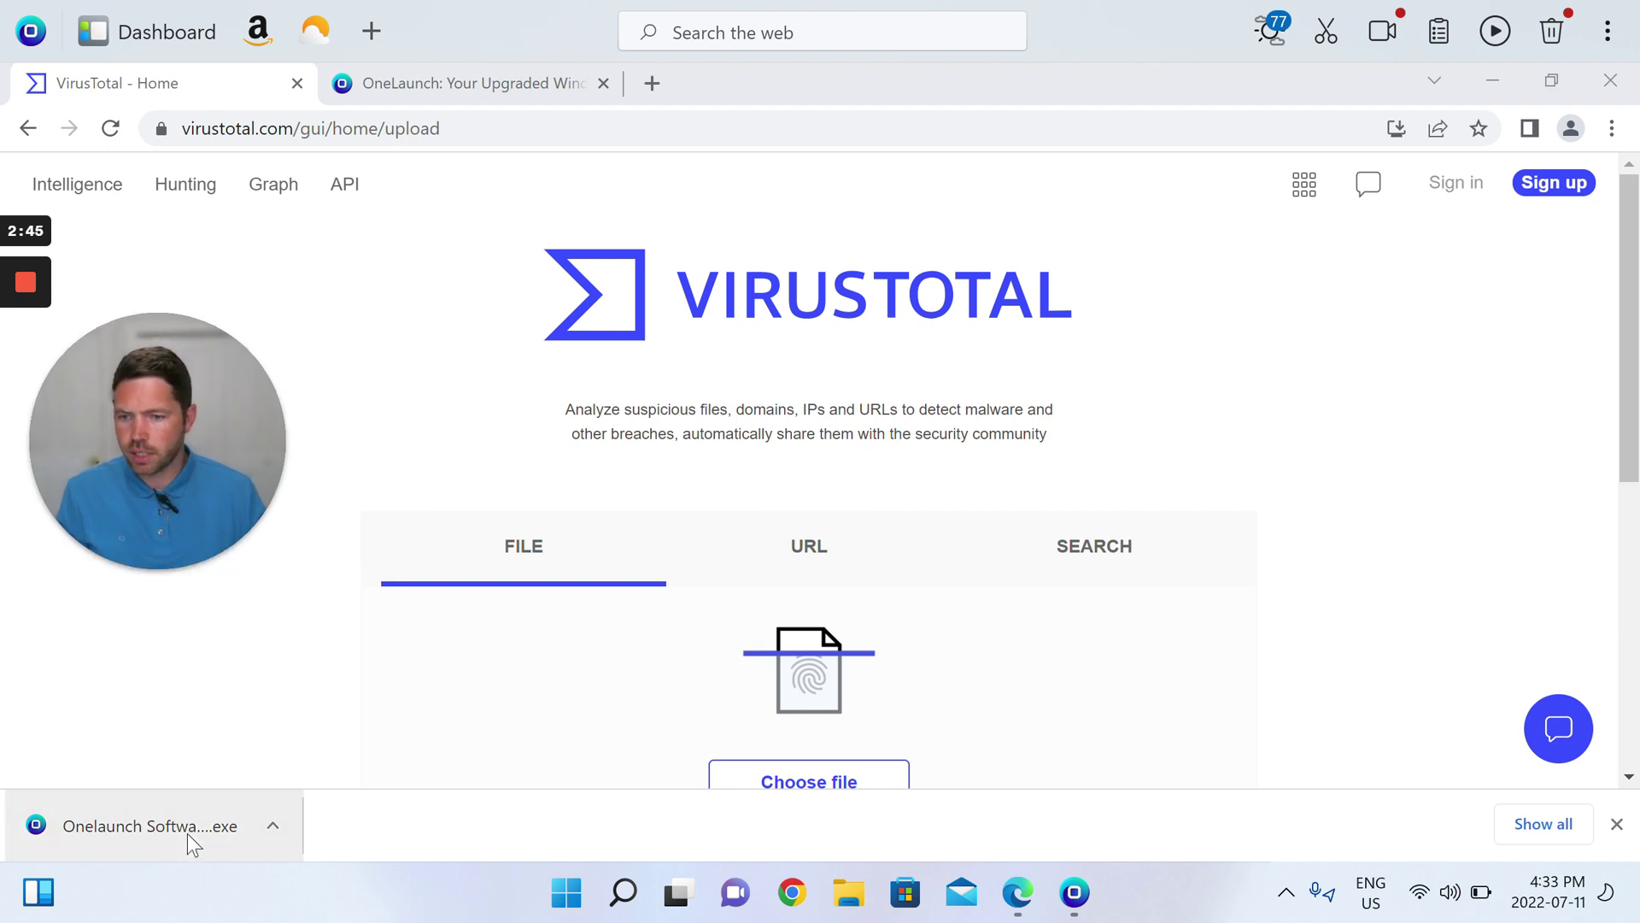
drag(190, 843, 839, 522)
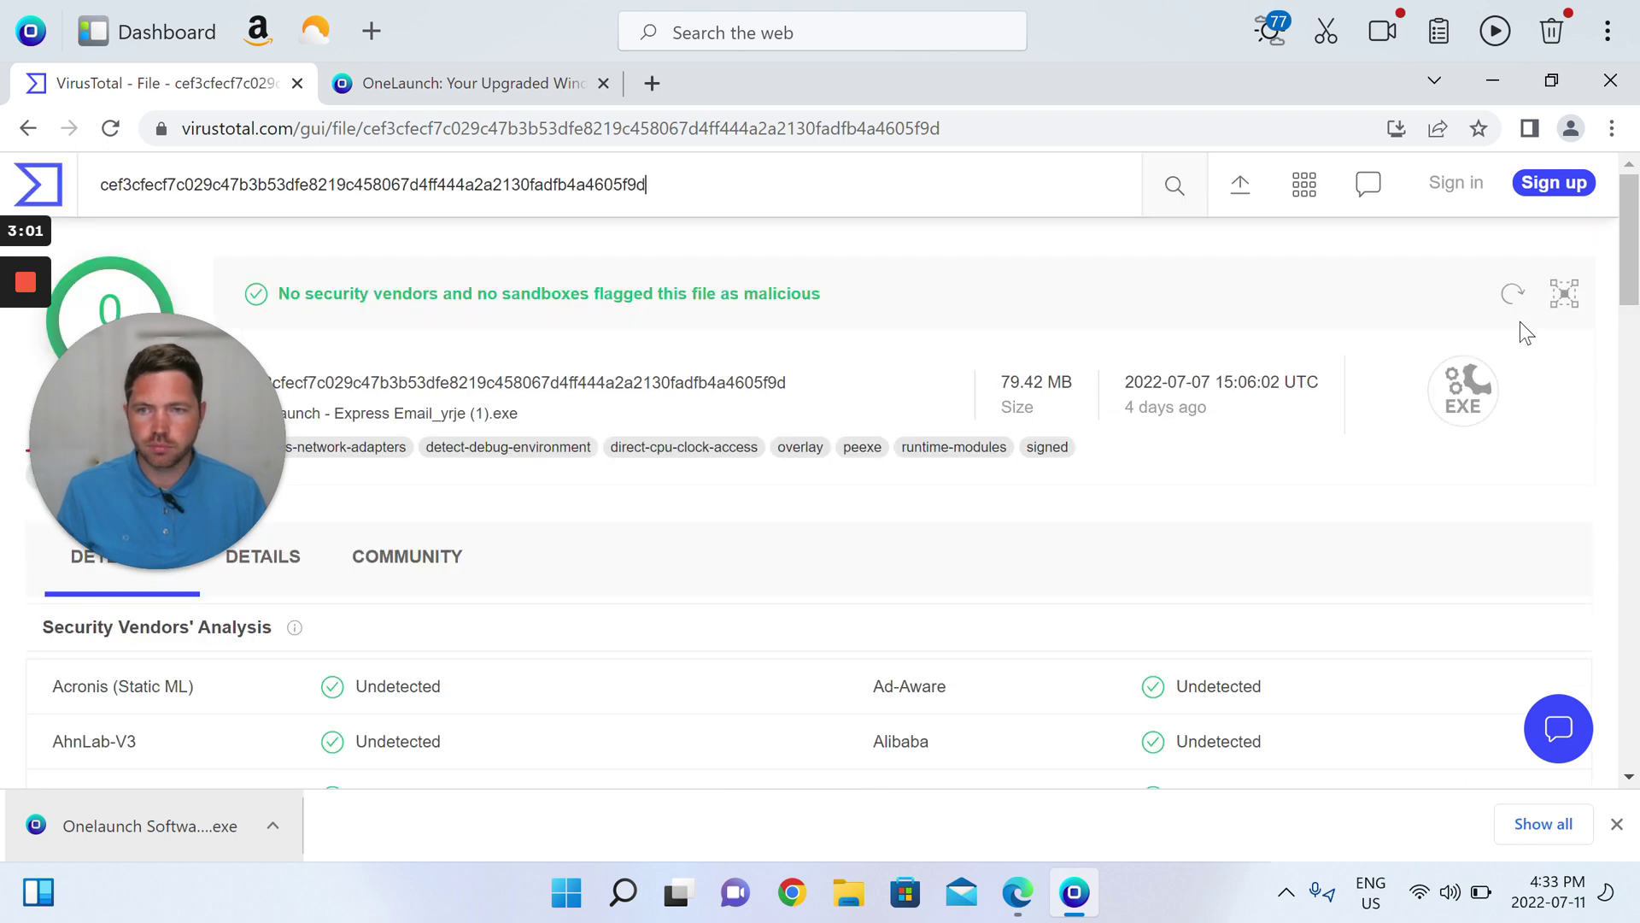
- Scroll through the all-clean Detection vendor list, then close the VirusTotal tab
click(198, 366)
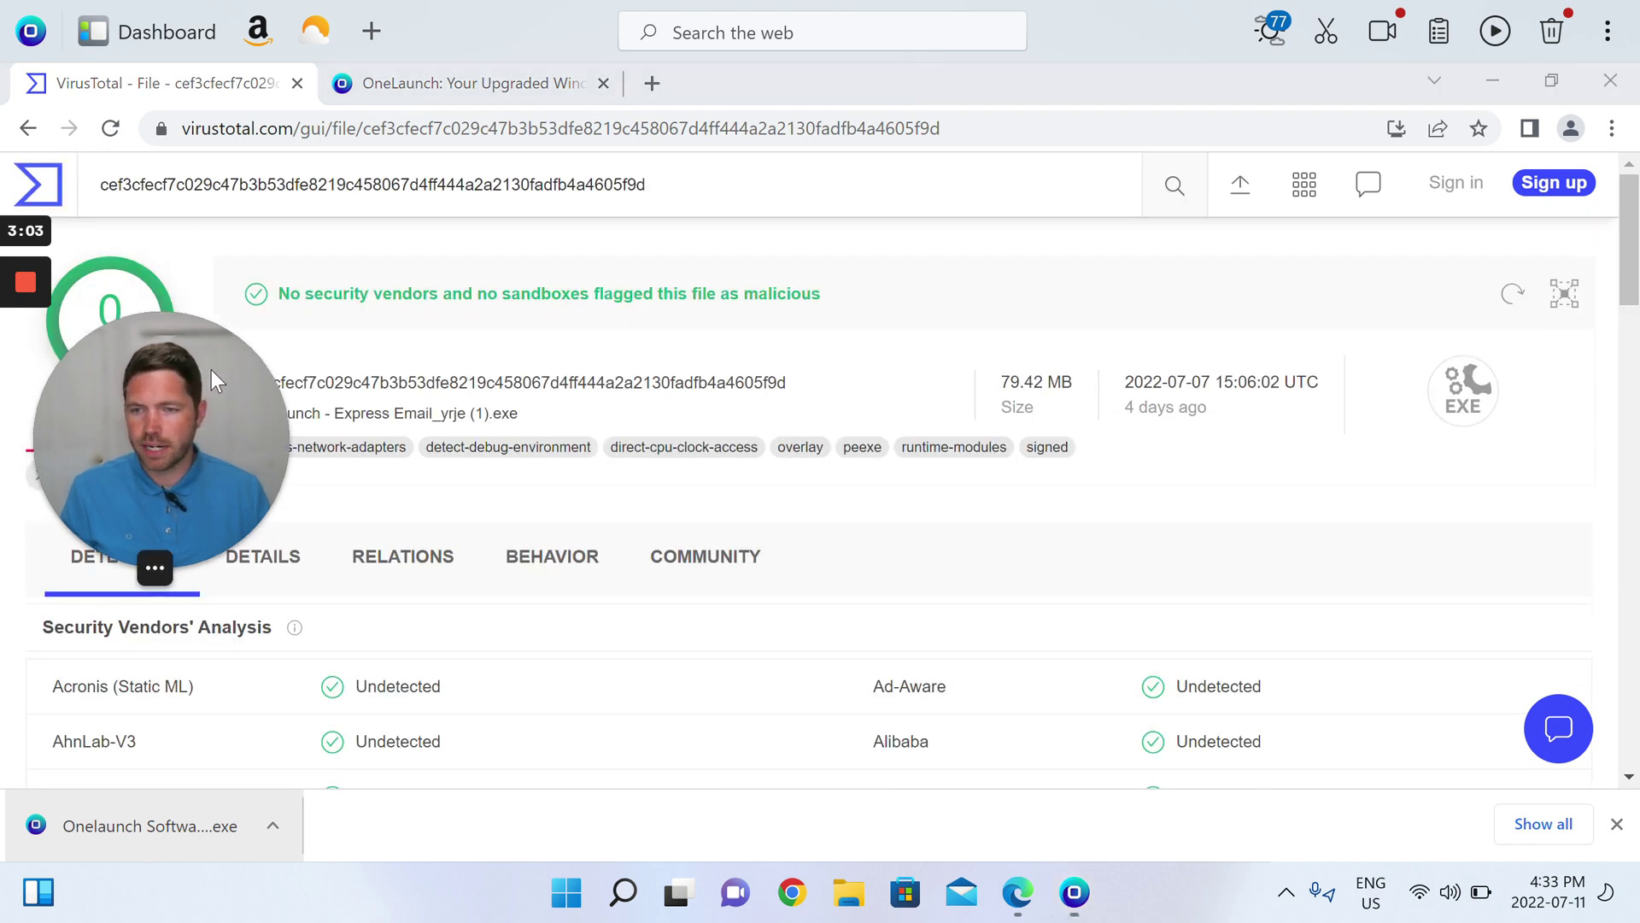
drag(211, 370, 195, 652)
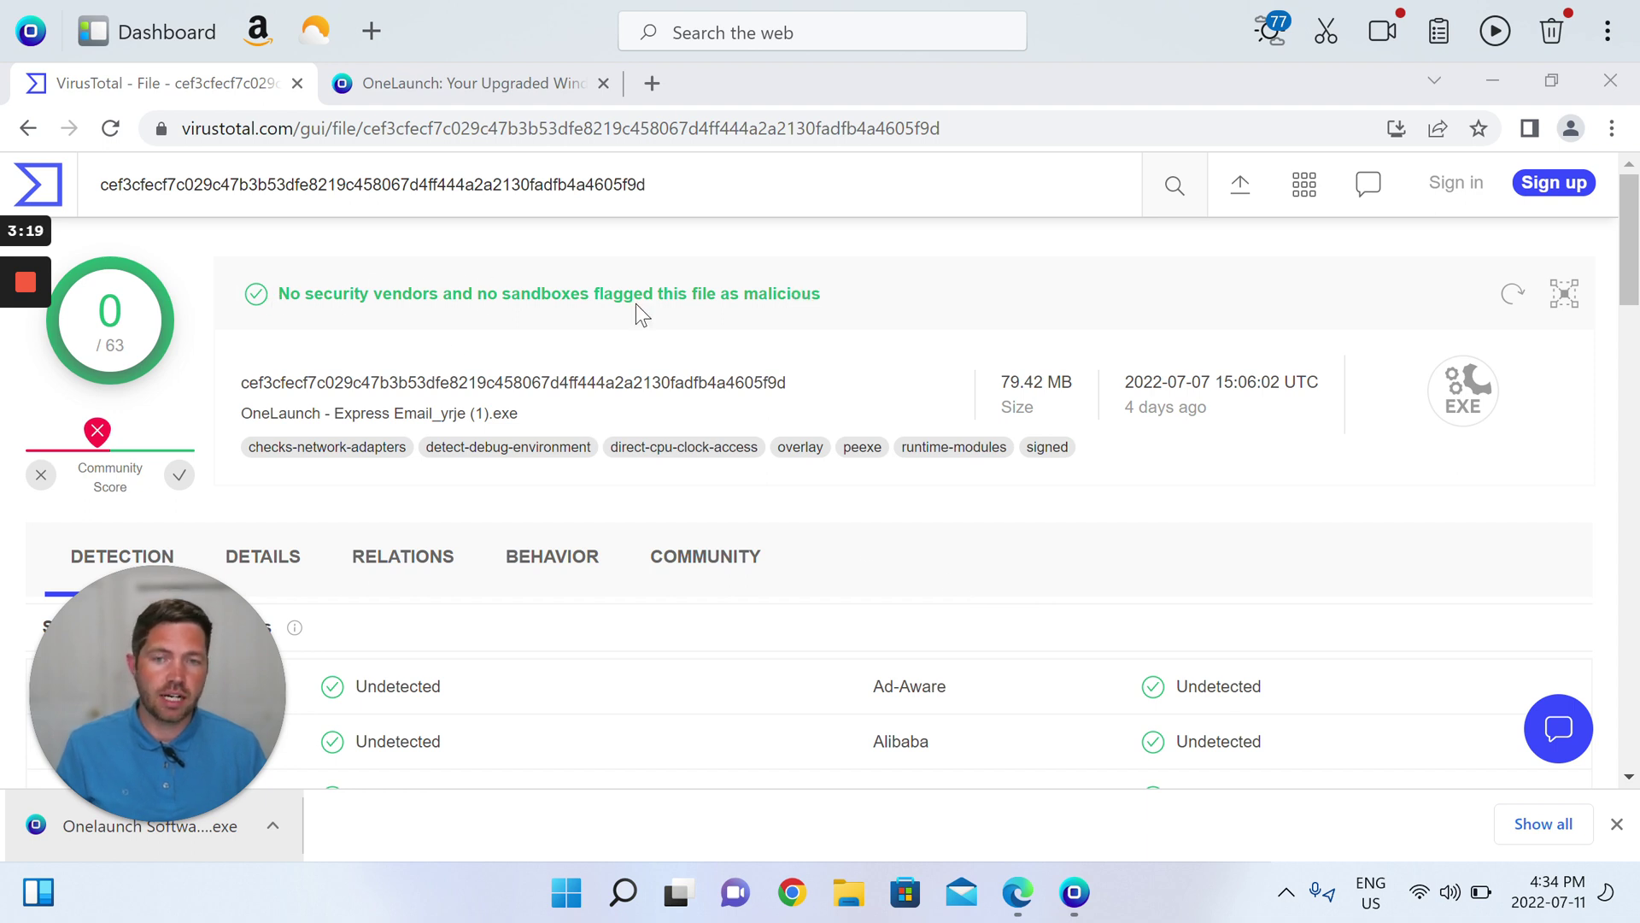
scroll(633, 299, down, 1)
scroll(648, 292, down, 2)
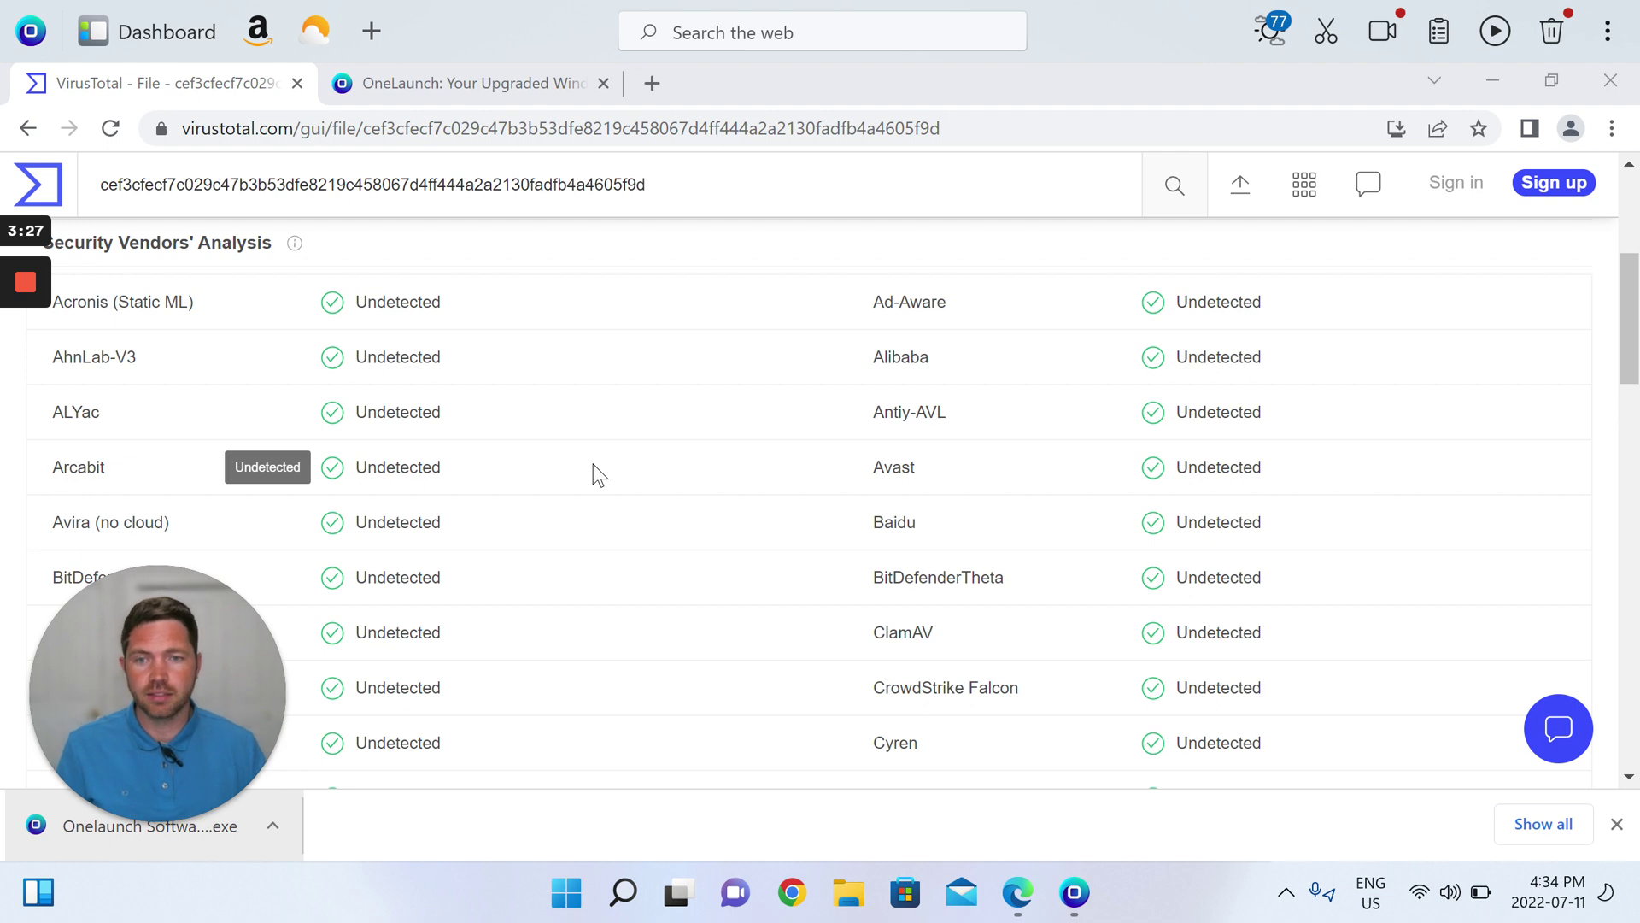
scroll(565, 443, down, 1)
scroll(551, 449, up, 1)
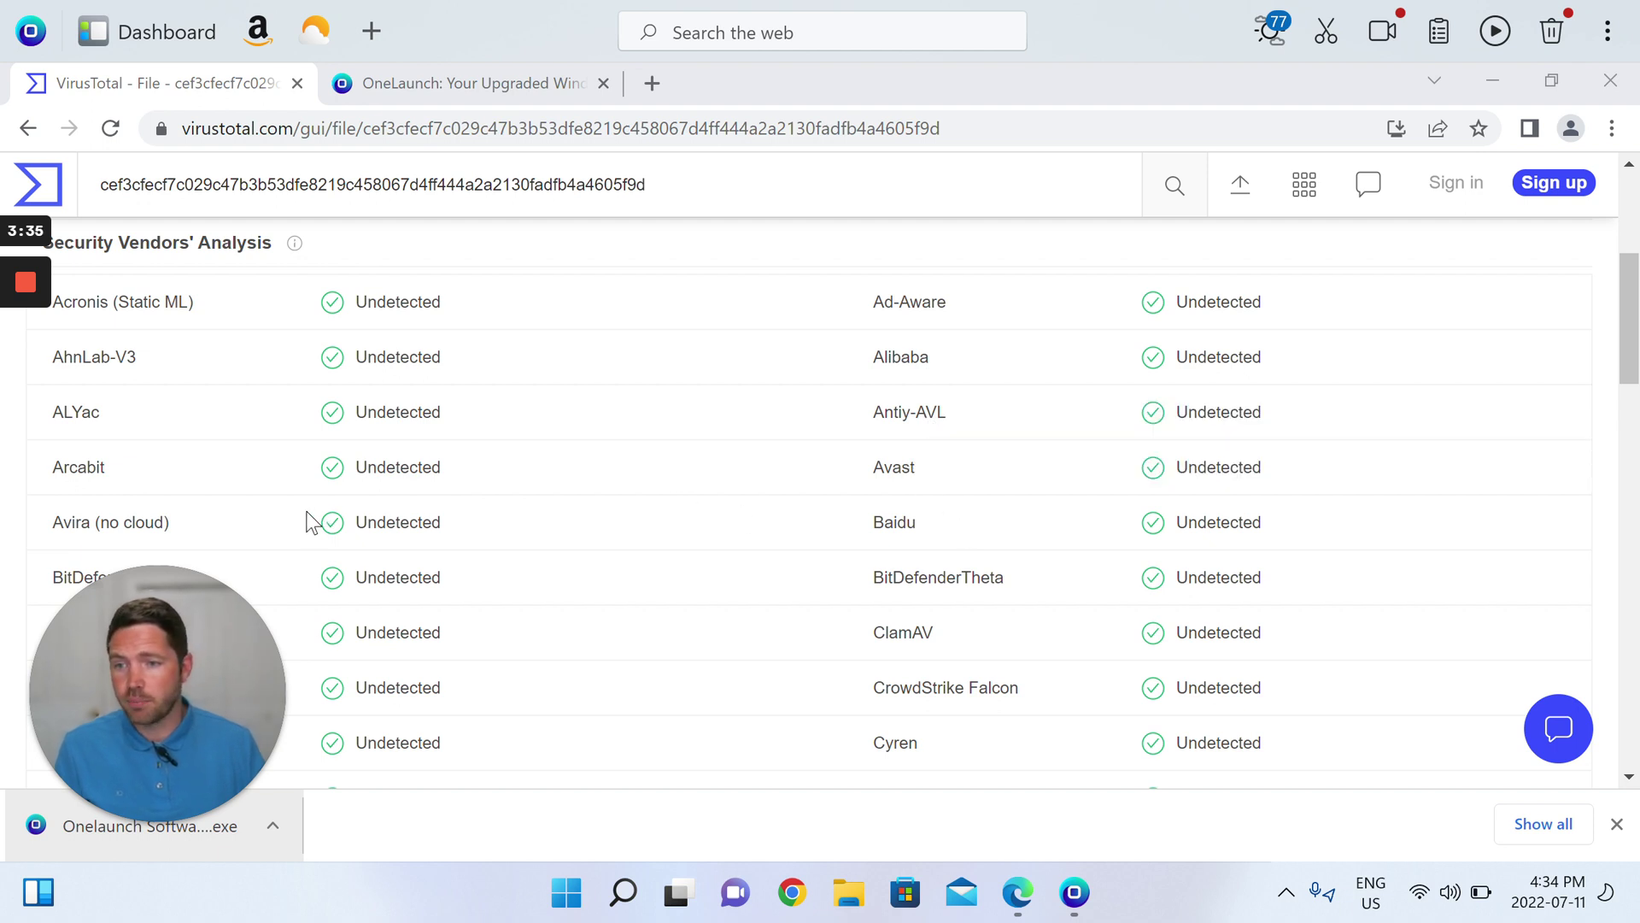
scroll(648, 478, down, 2)
scroll(665, 486, down, 1)
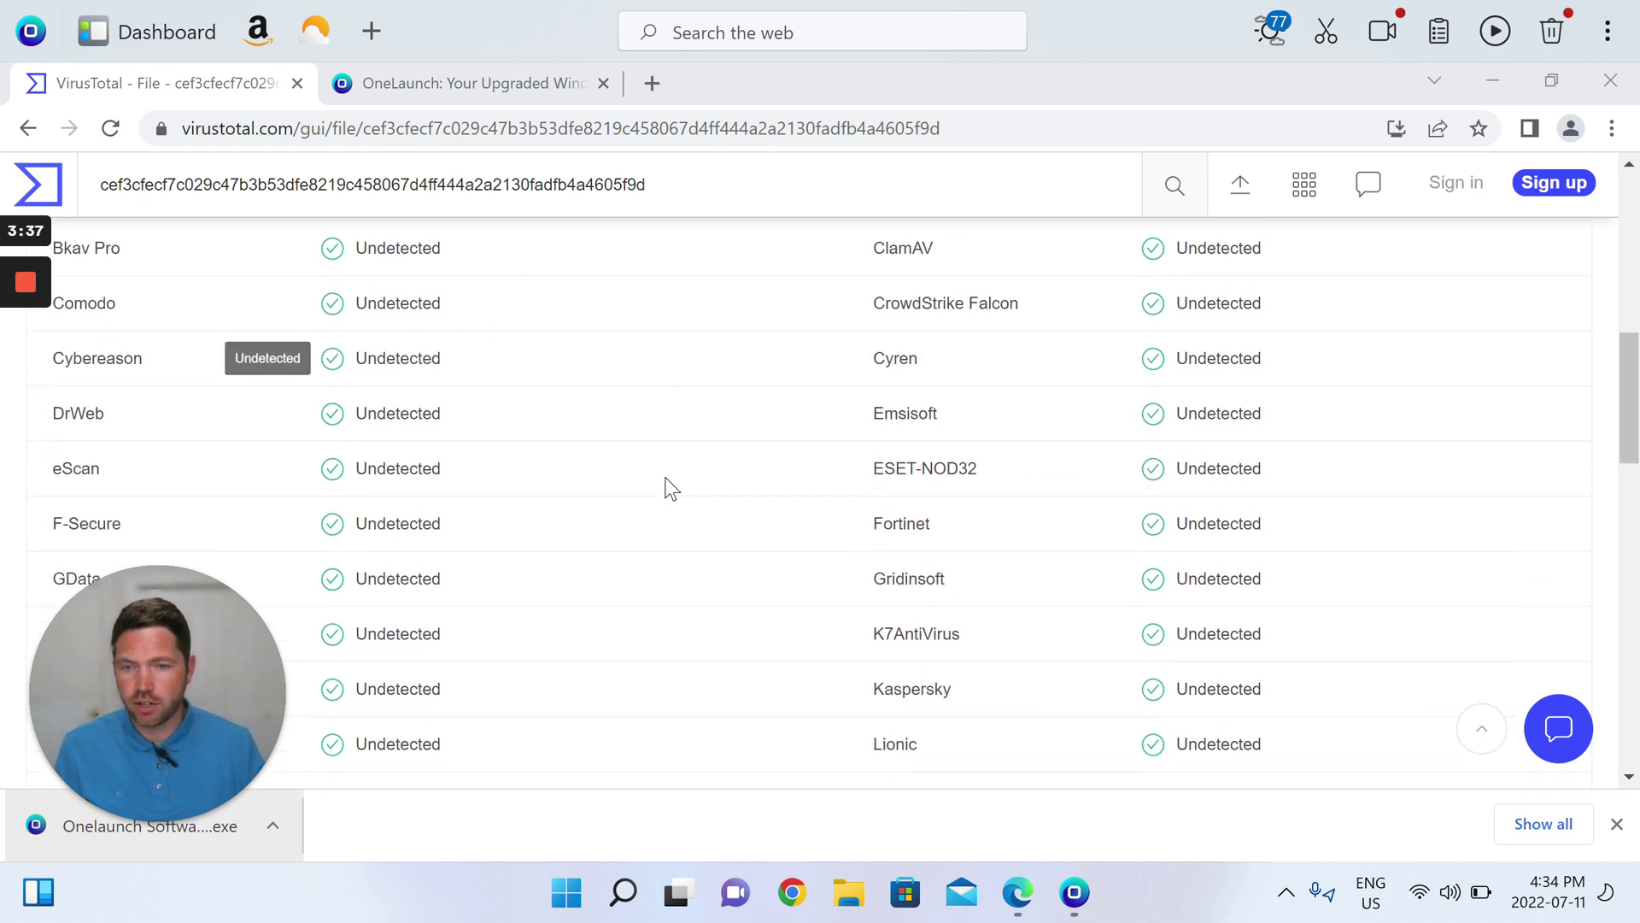
scroll(667, 487, down, 2)
scroll(668, 487, down, 1)
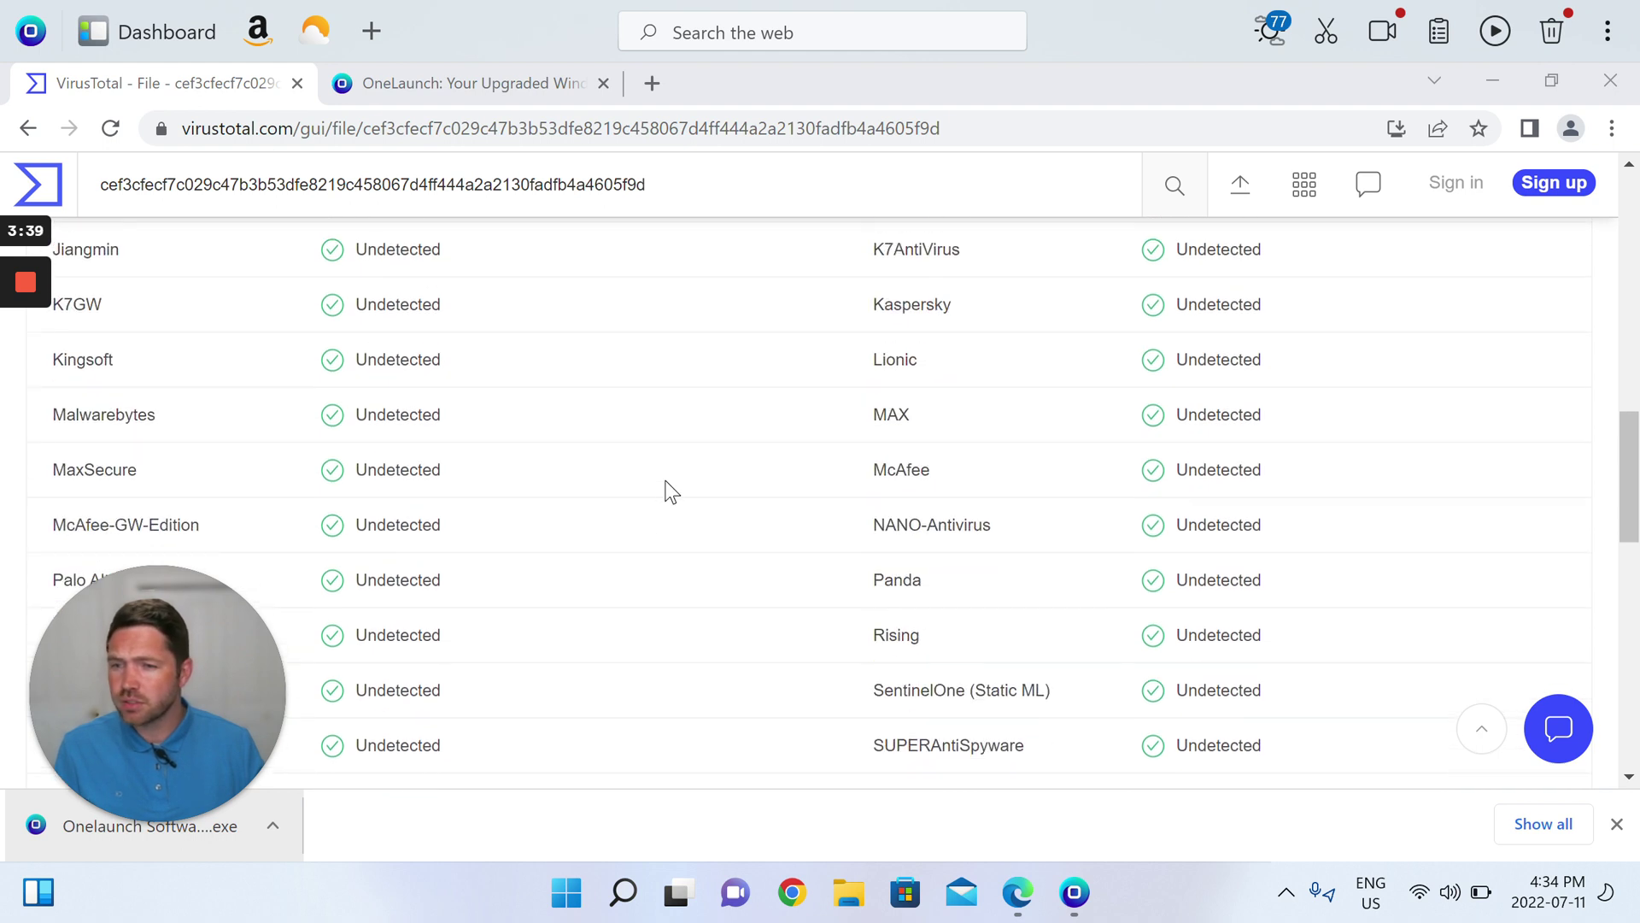
scroll(665, 488, down, 1)
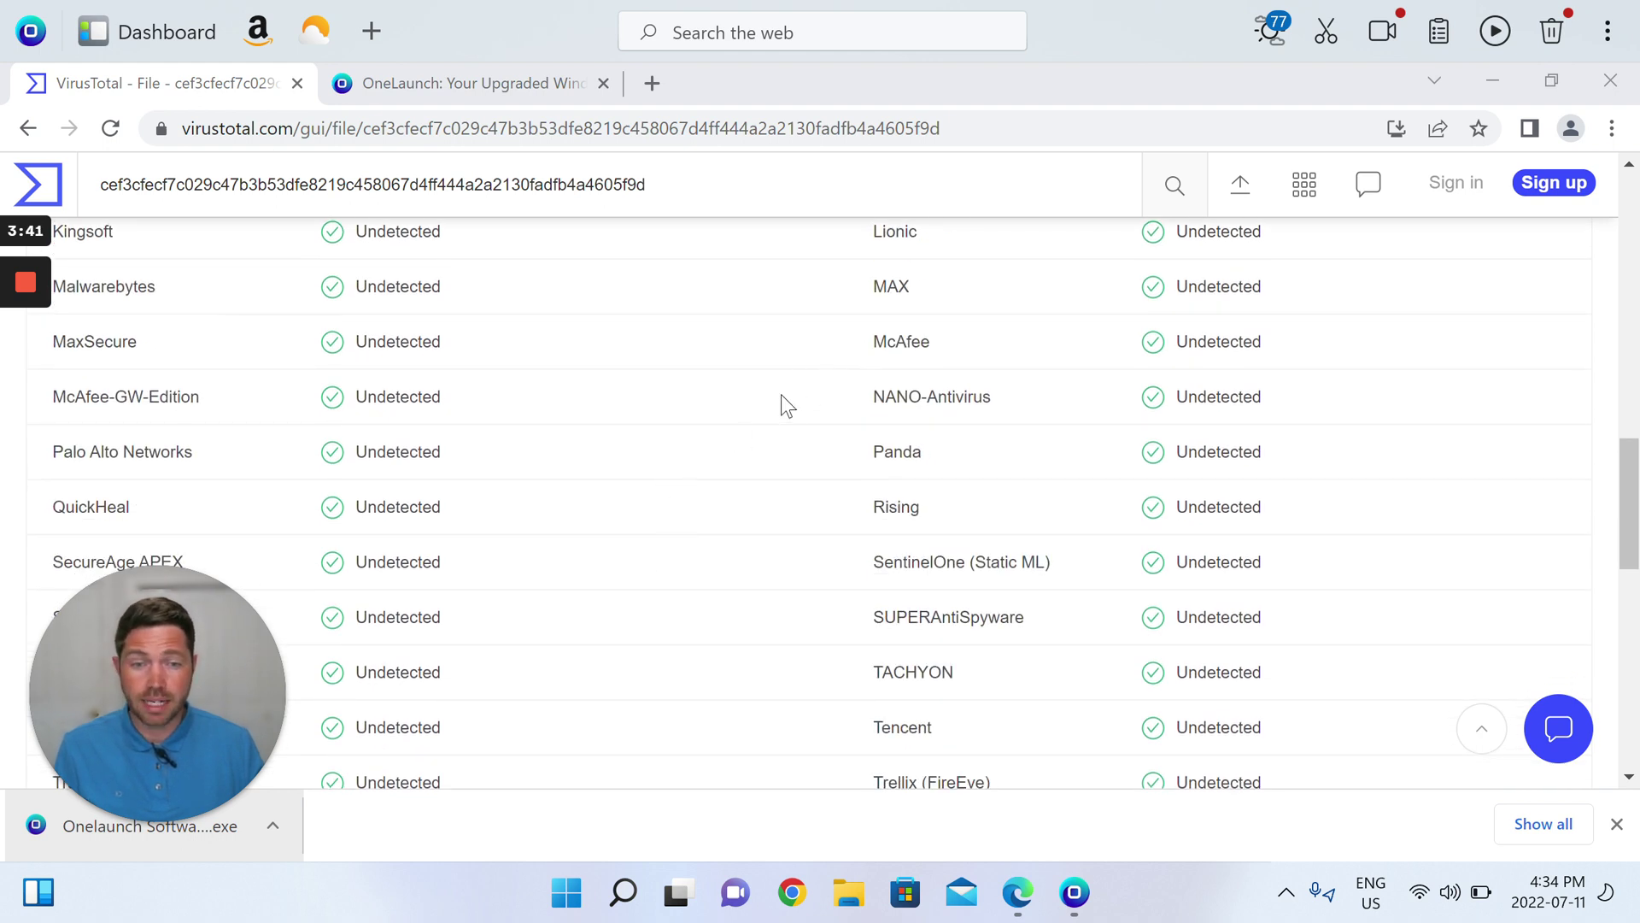
scroll(750, 425, down, 1)
scroll(751, 430, down, 2)
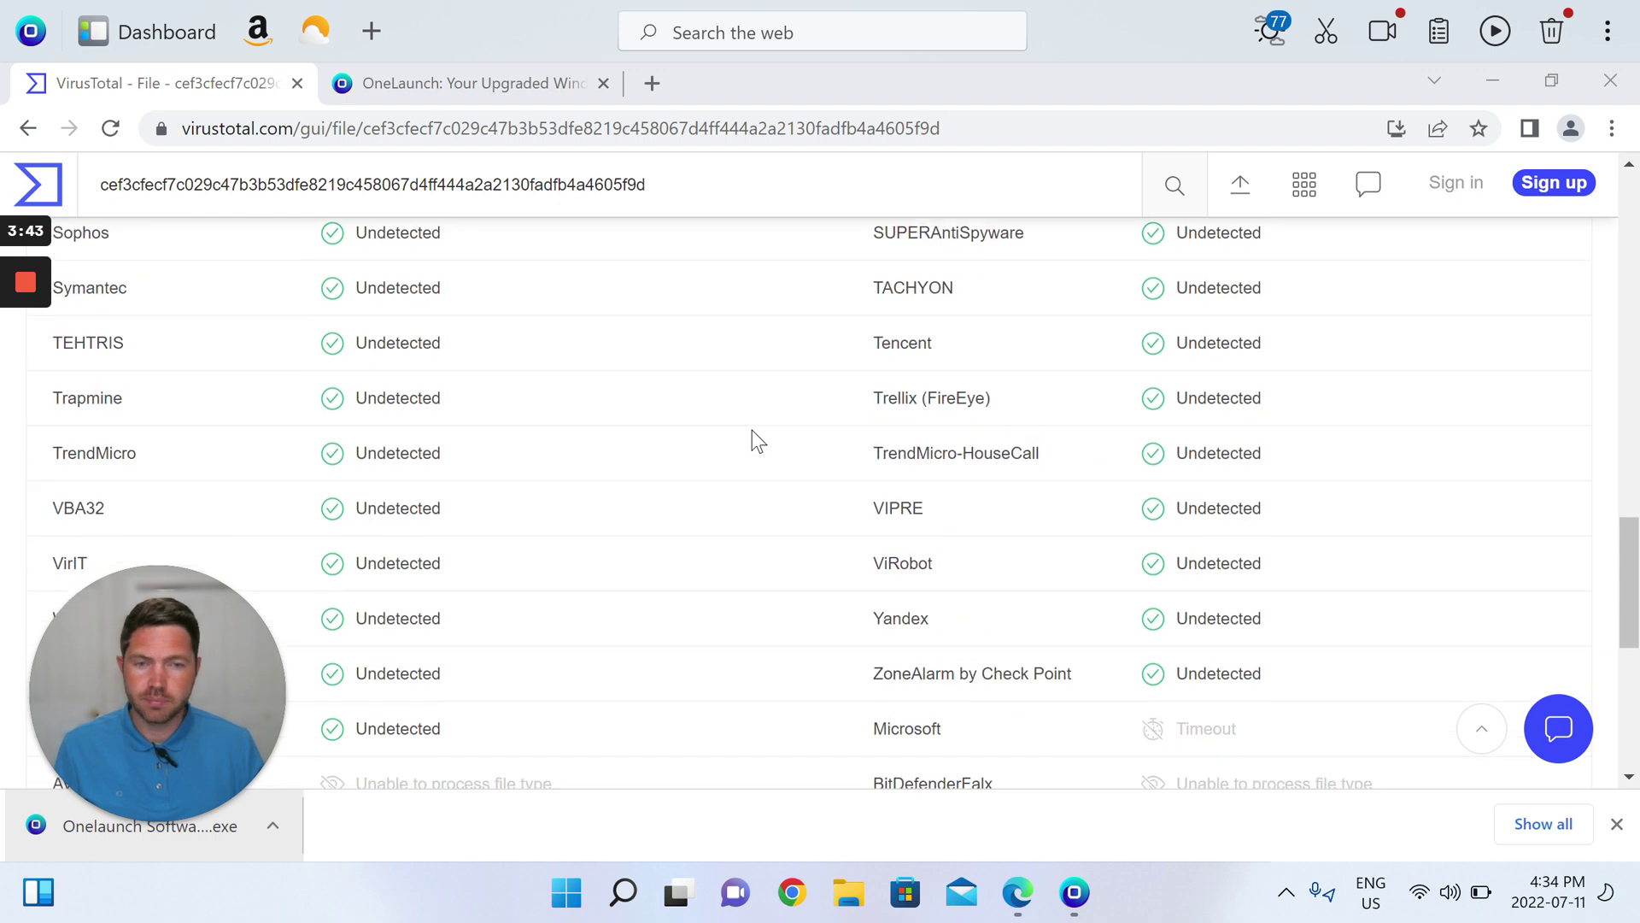
scroll(753, 431, down, 2)
scroll(751, 433, down, 2)
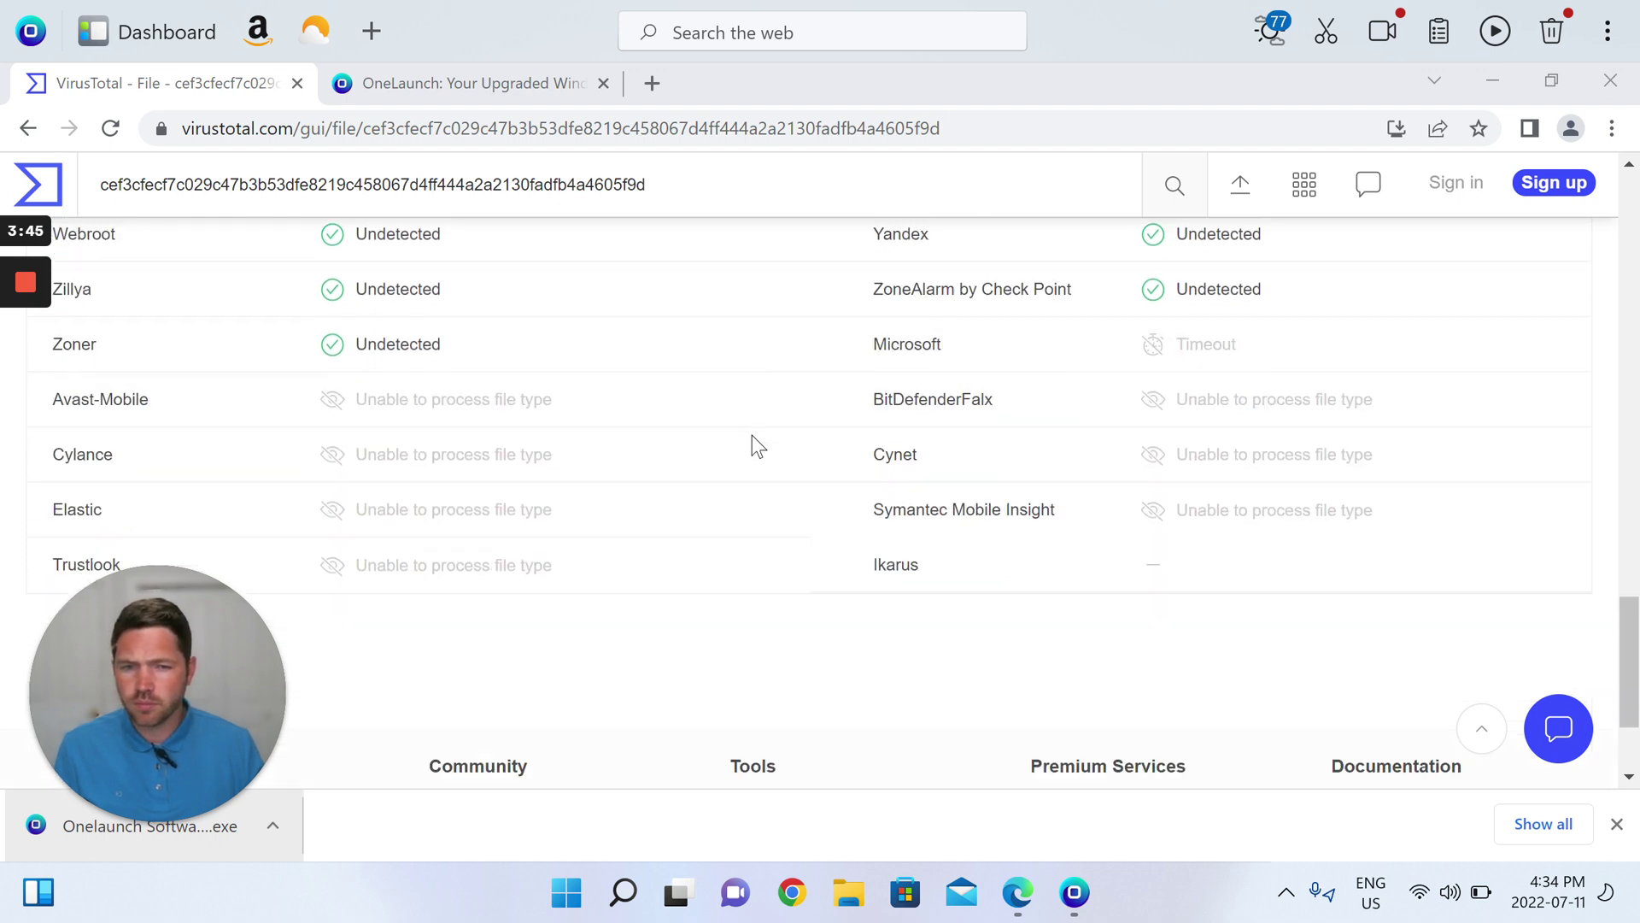
scroll(753, 435, up, 2)
scroll(749, 440, up, 4)
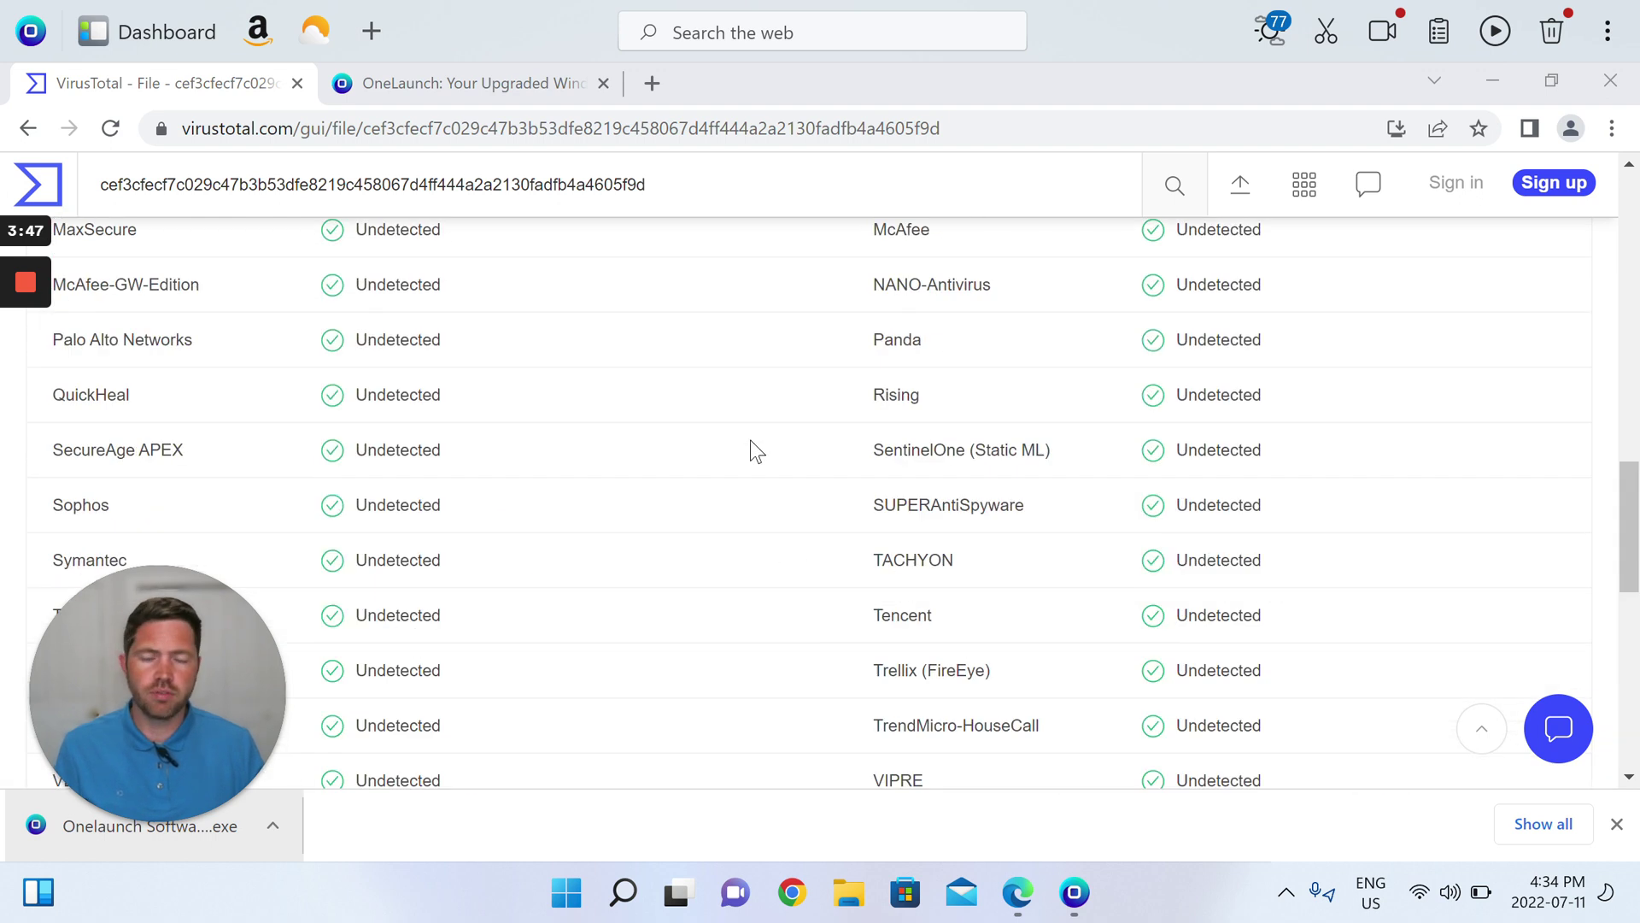
scroll(750, 440, up, 5)
scroll(749, 440, up, 7)
scroll(840, 346, up, 1)
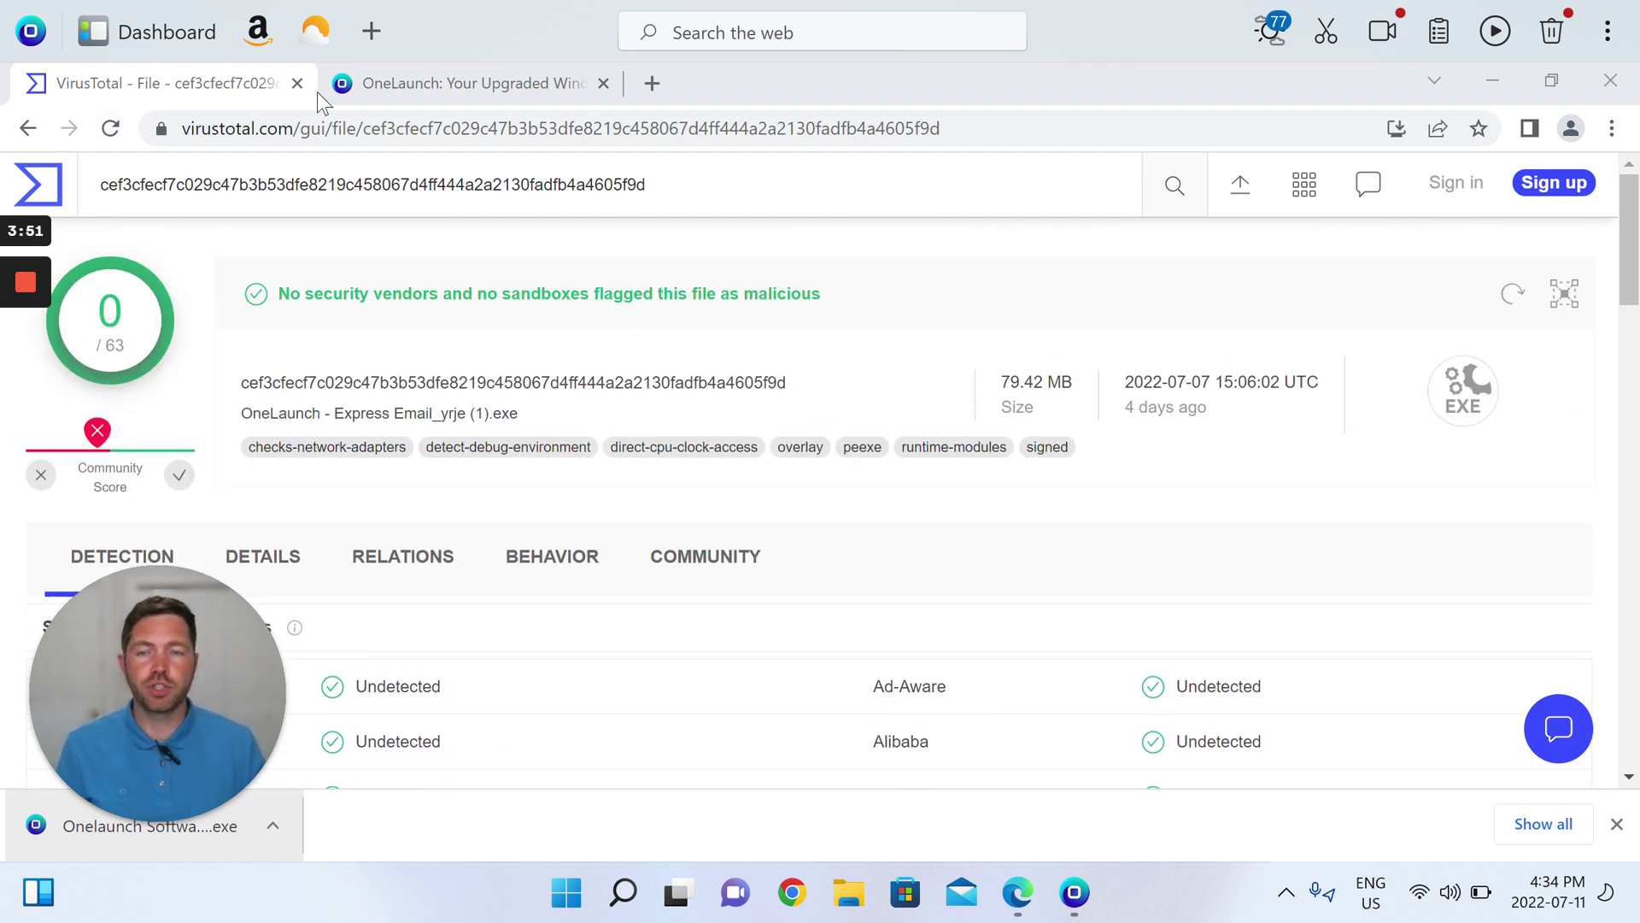
click(296, 84)
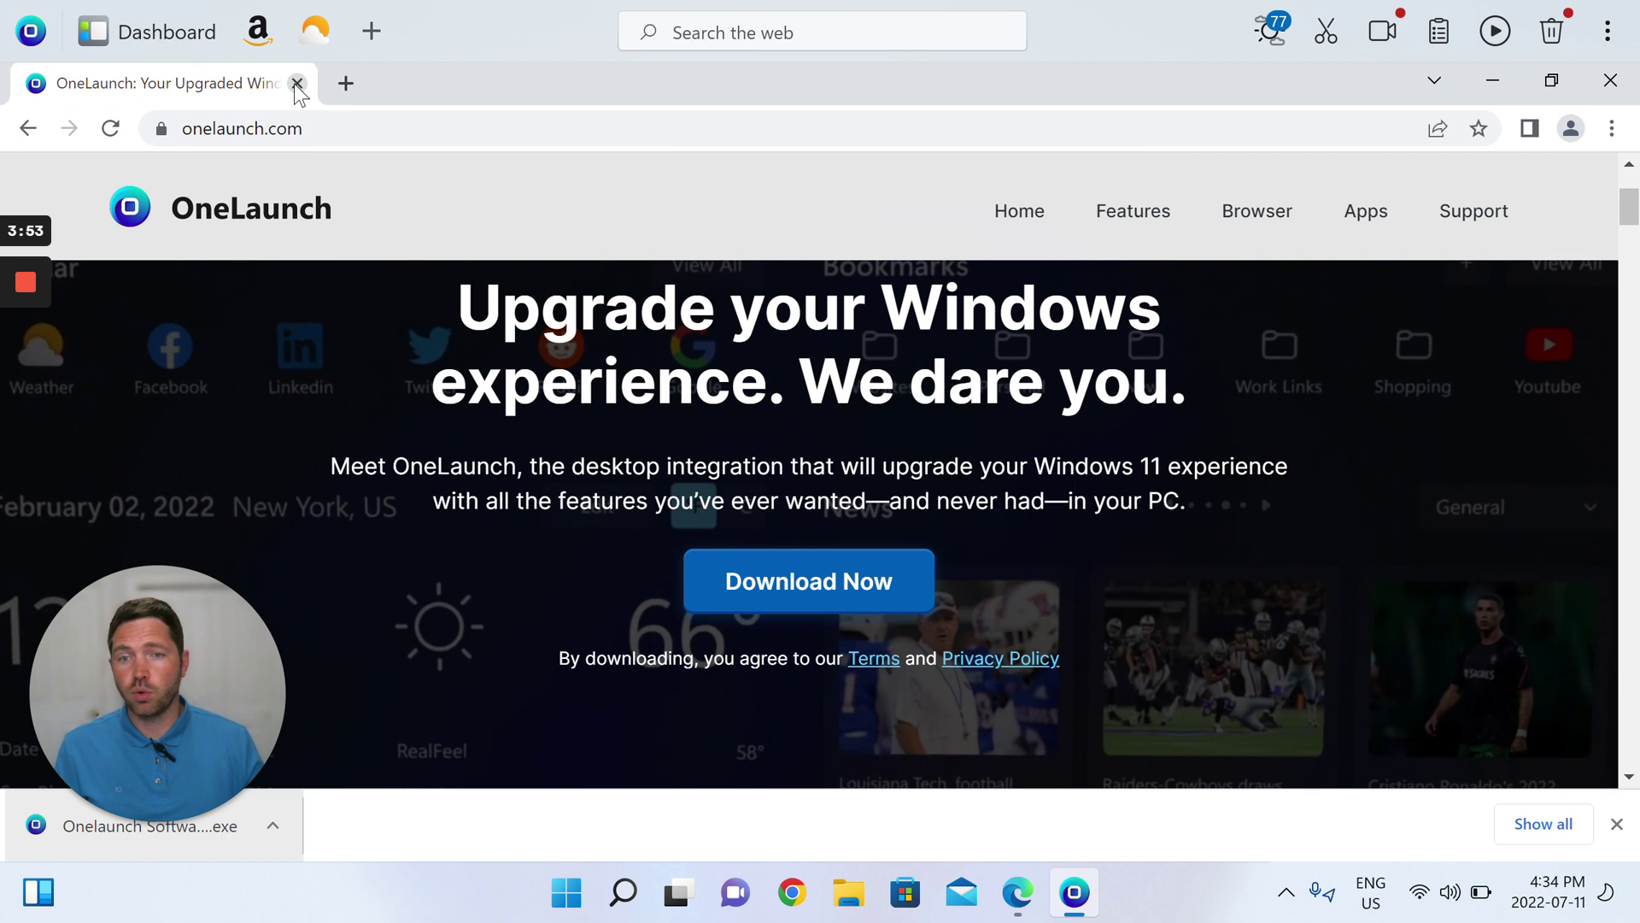
- Close the browser window, then expand and collapse the dock's web search bar
click(296, 83)
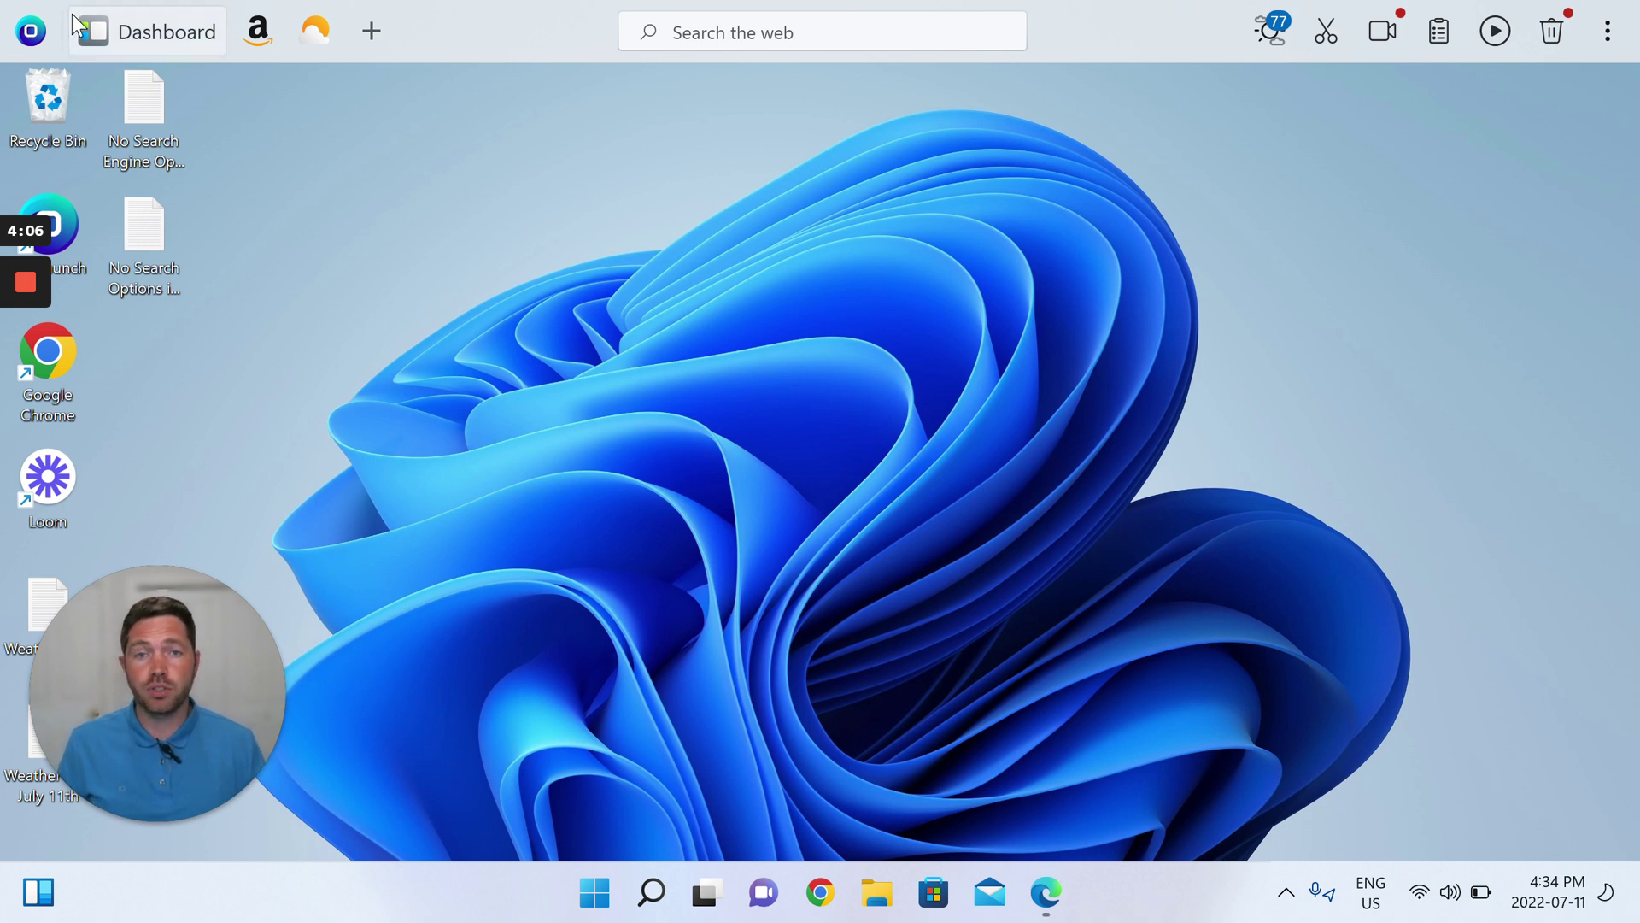
click(964, 42)
click(984, 174)
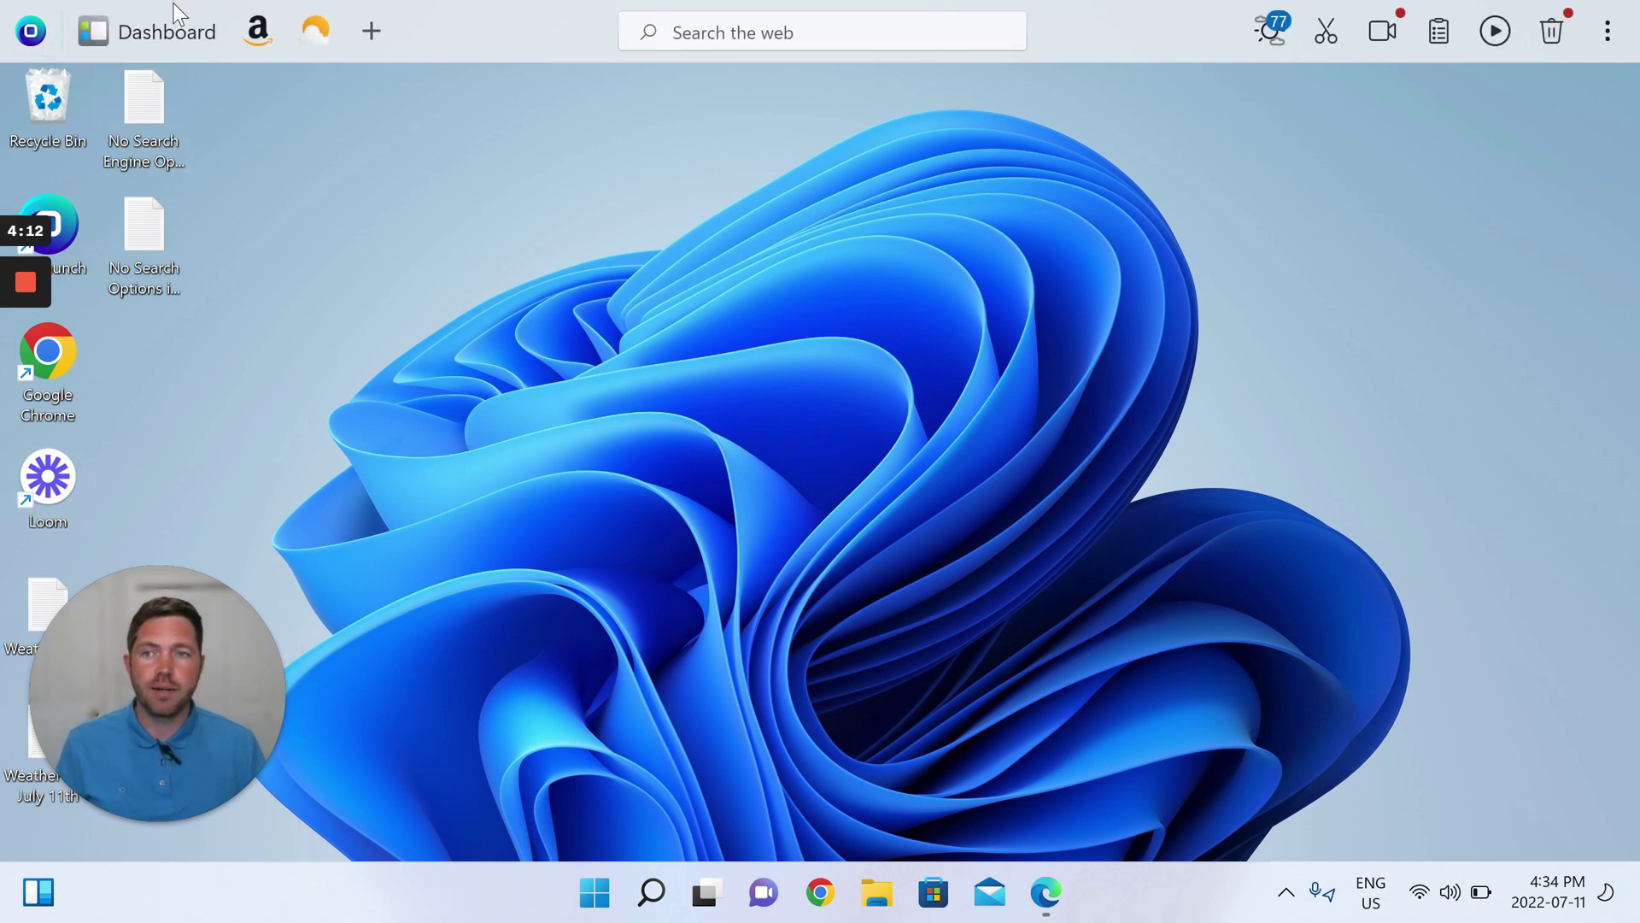
- Open the Dashboard, add Wallpaper from the Apps Library, and preview its picker
click(195, 46)
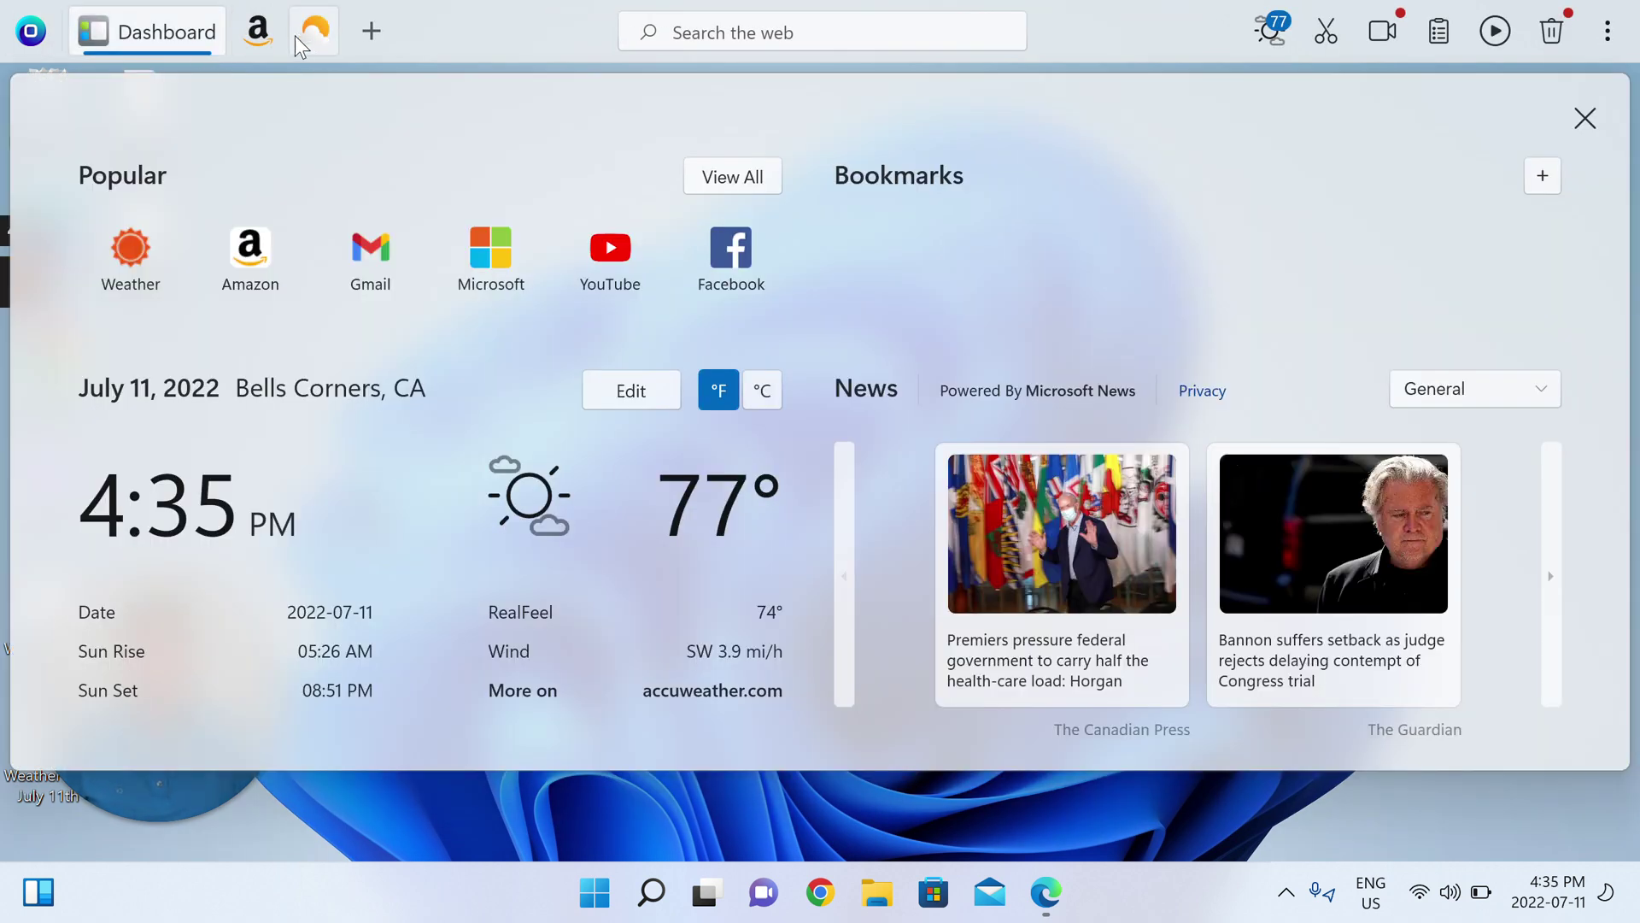
click(374, 32)
scroll(964, 502, down, 1)
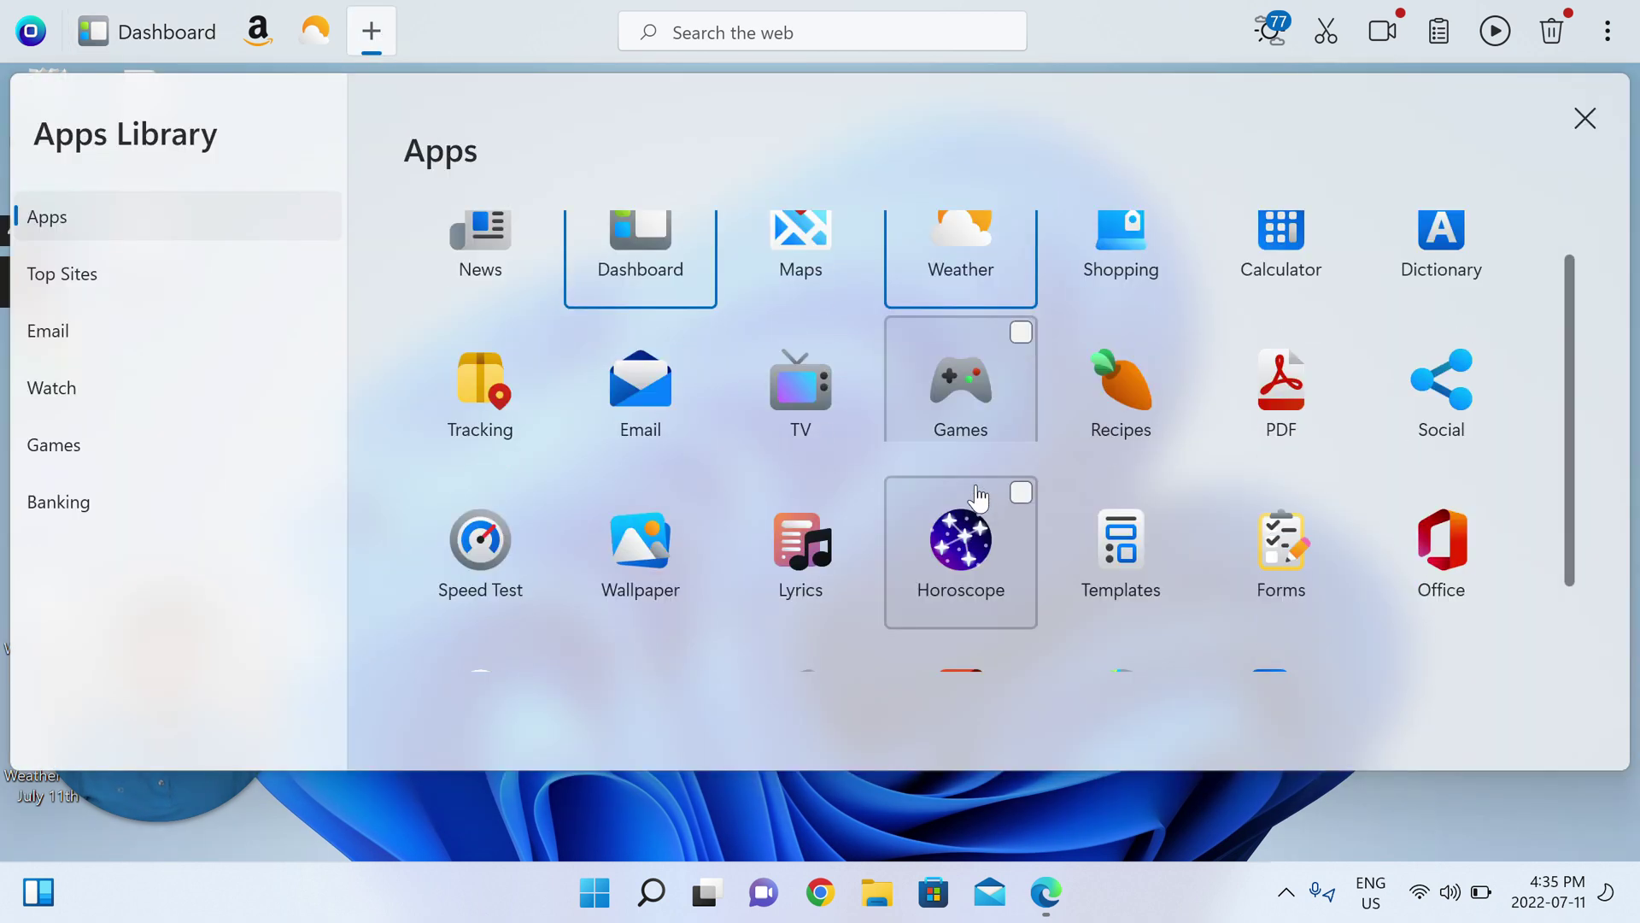
scroll(965, 503, up, 1)
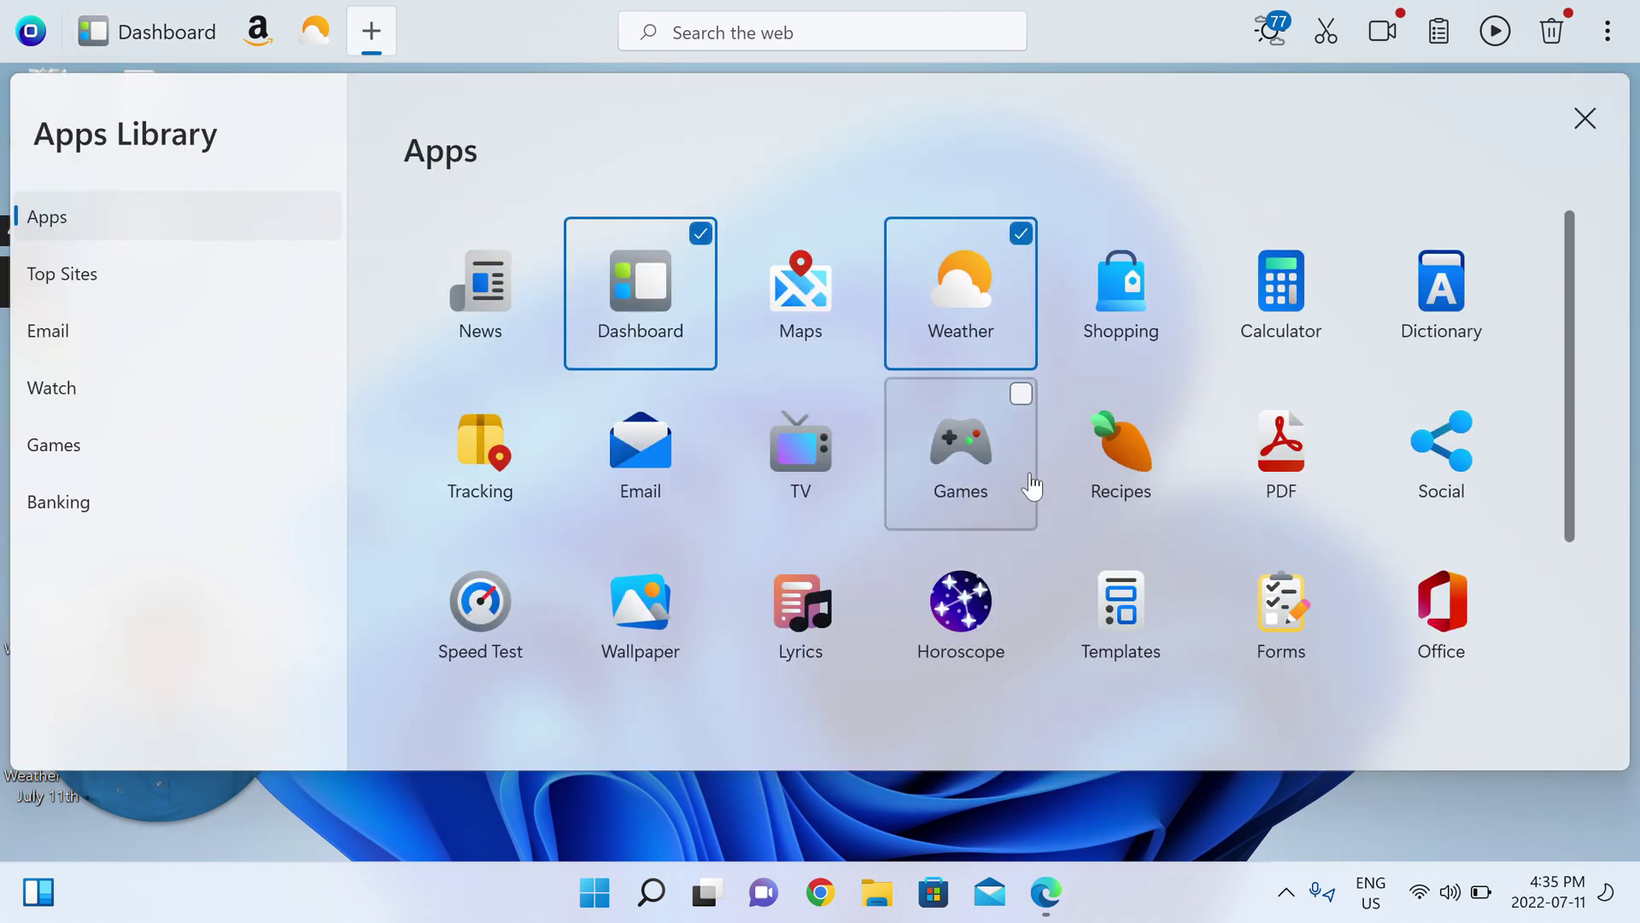
scroll(607, 576, down, 1)
click(607, 576)
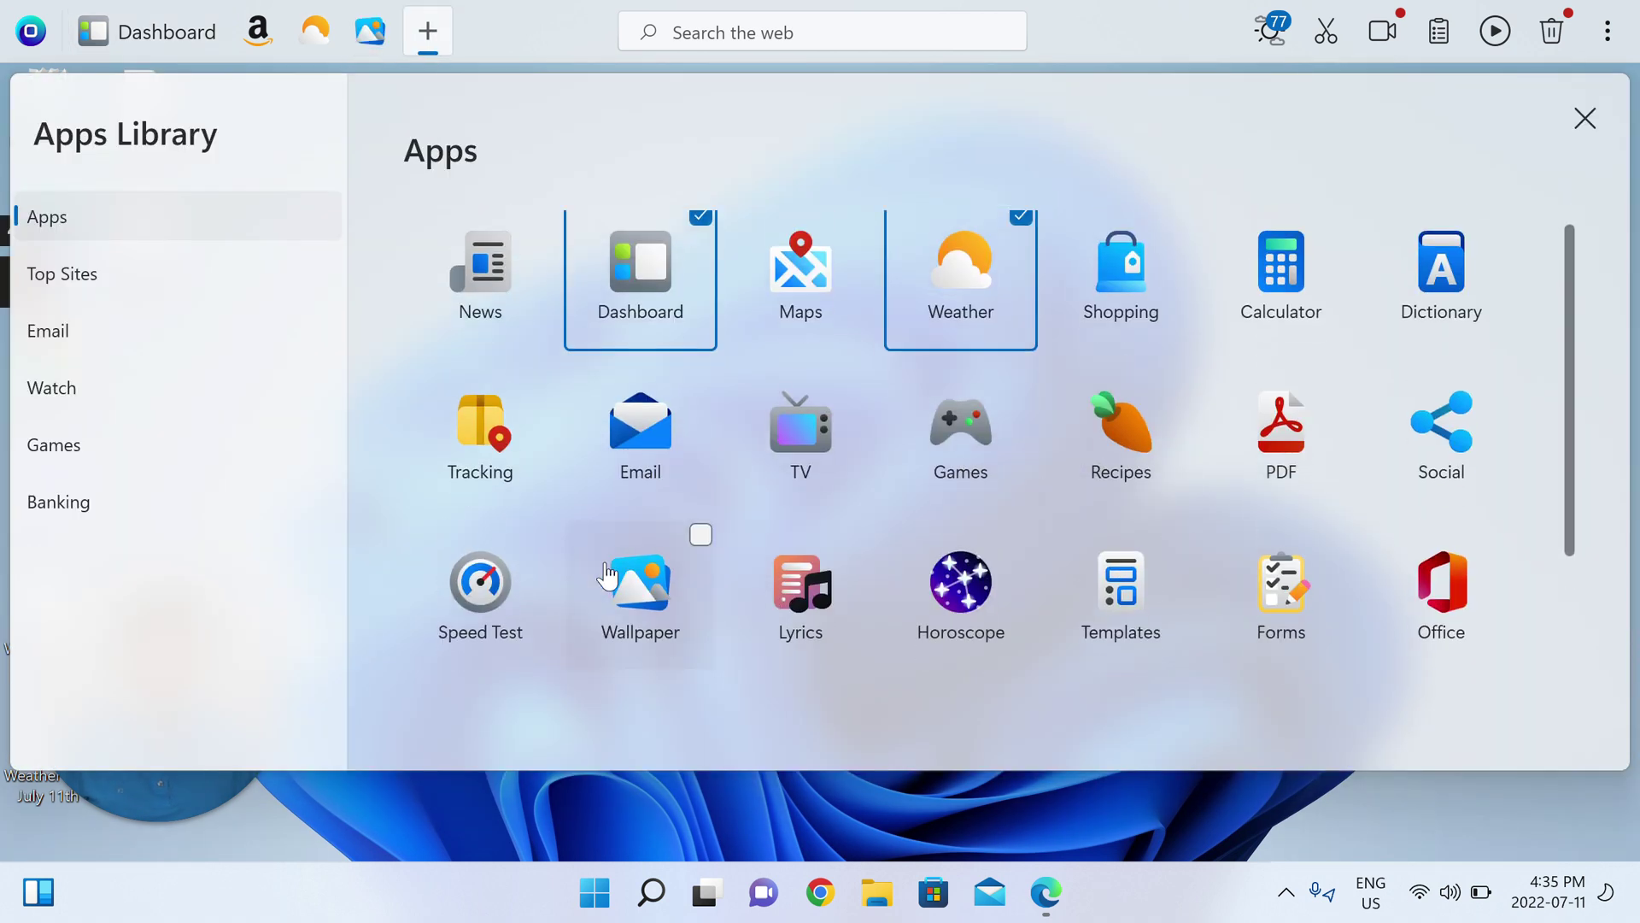
click(387, 35)
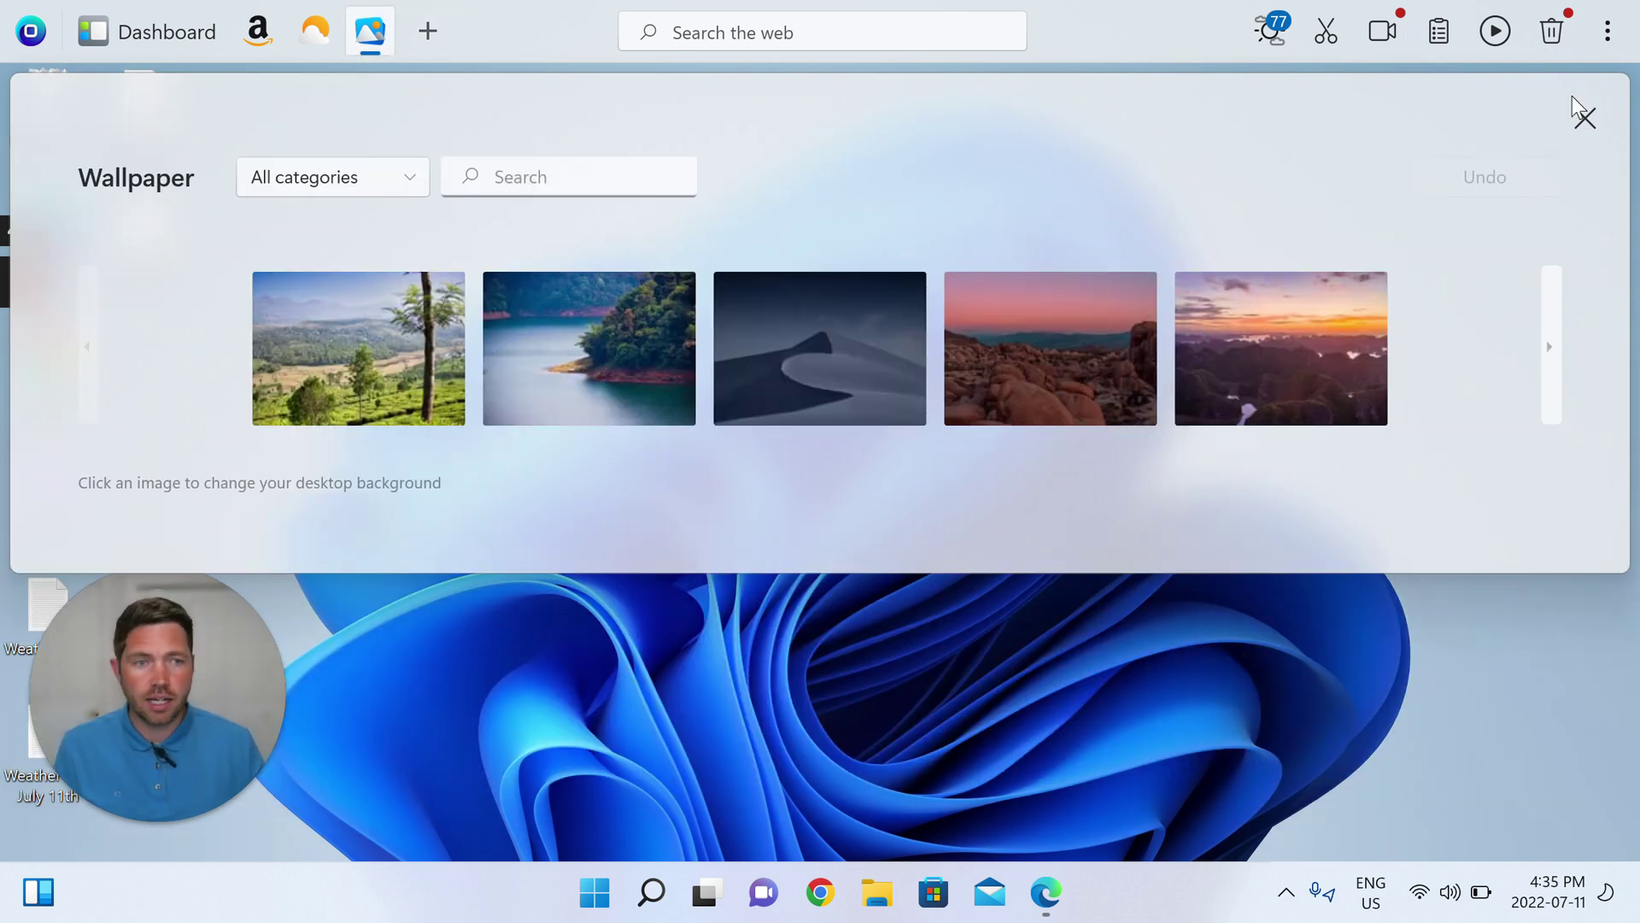
click(1586, 119)
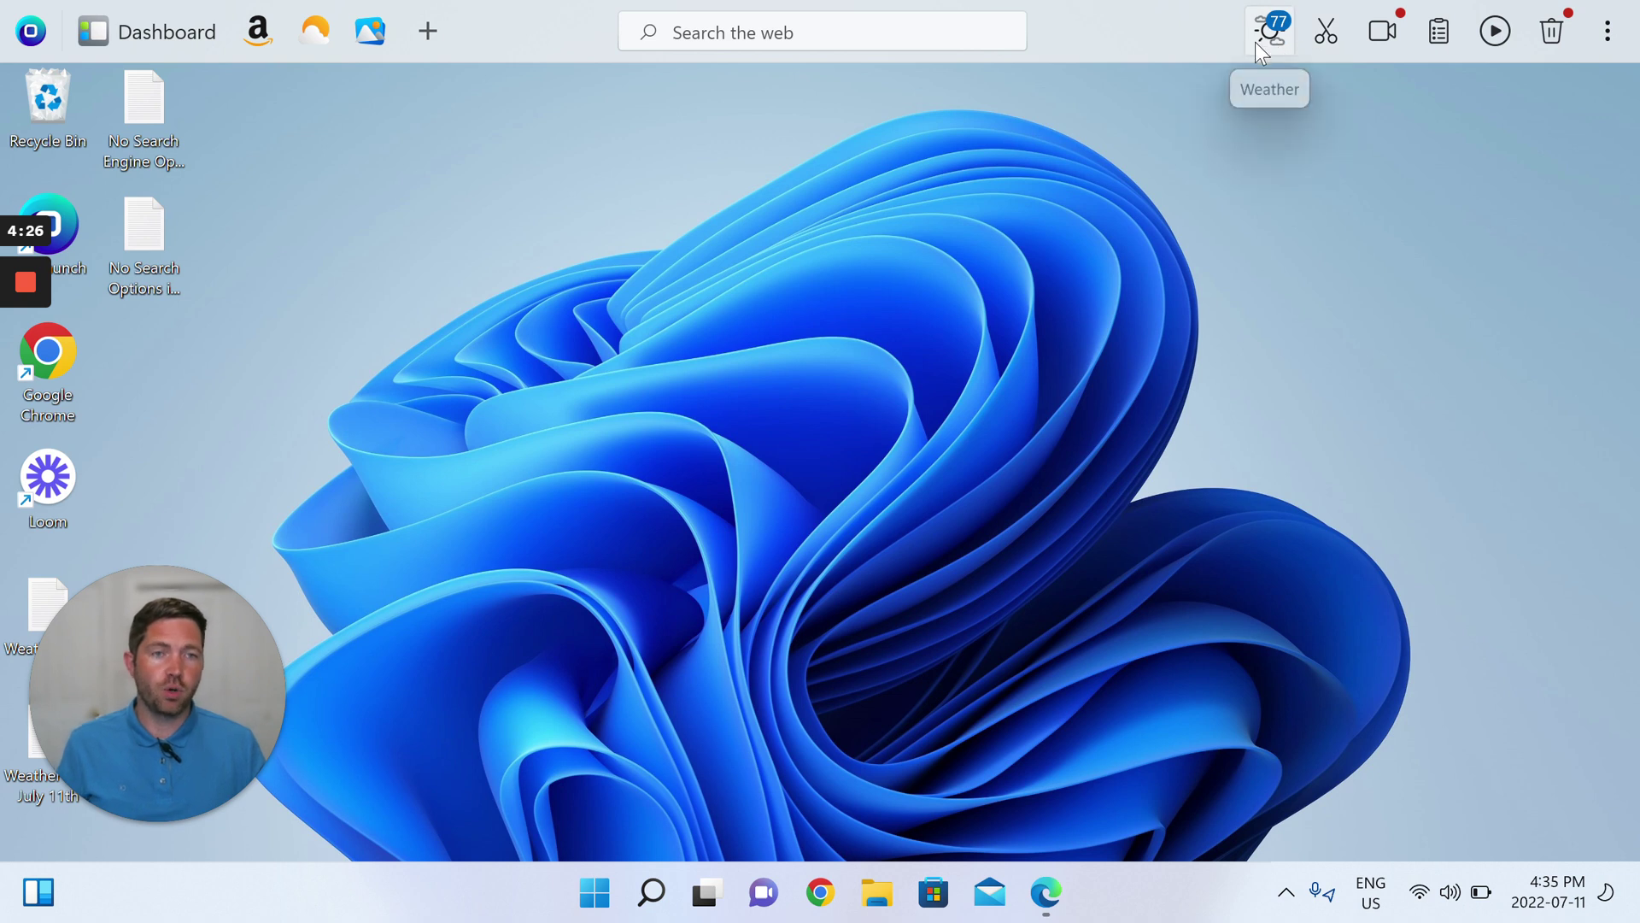
- Open and close the Mic & Cam Privacy, music player and Settings panels
click(1379, 25)
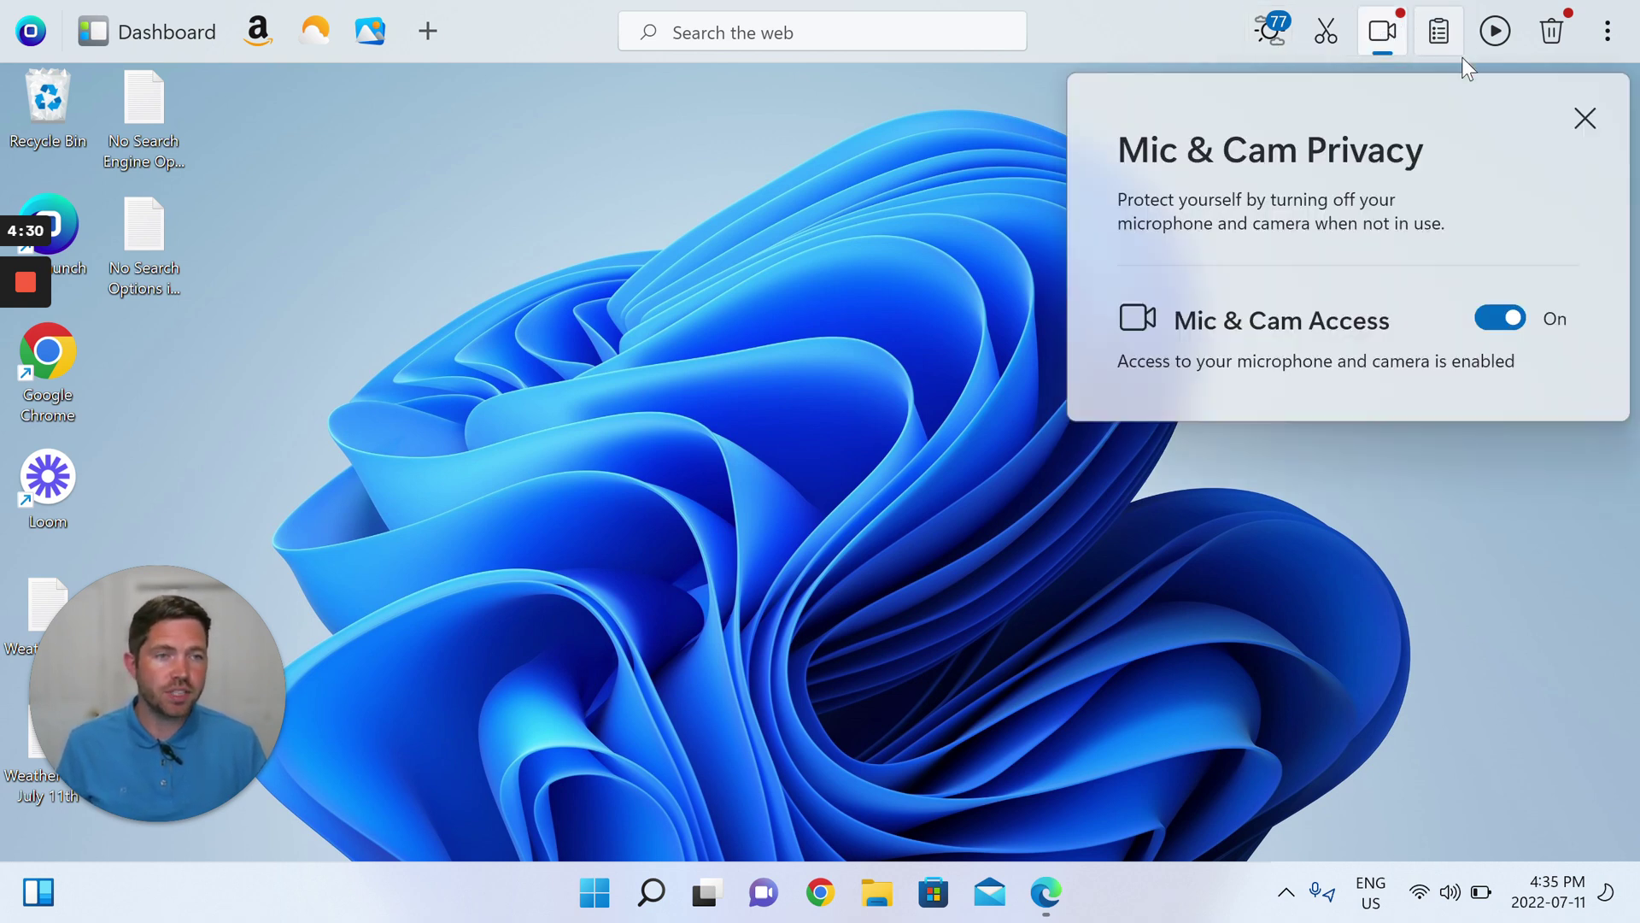
click(1501, 41)
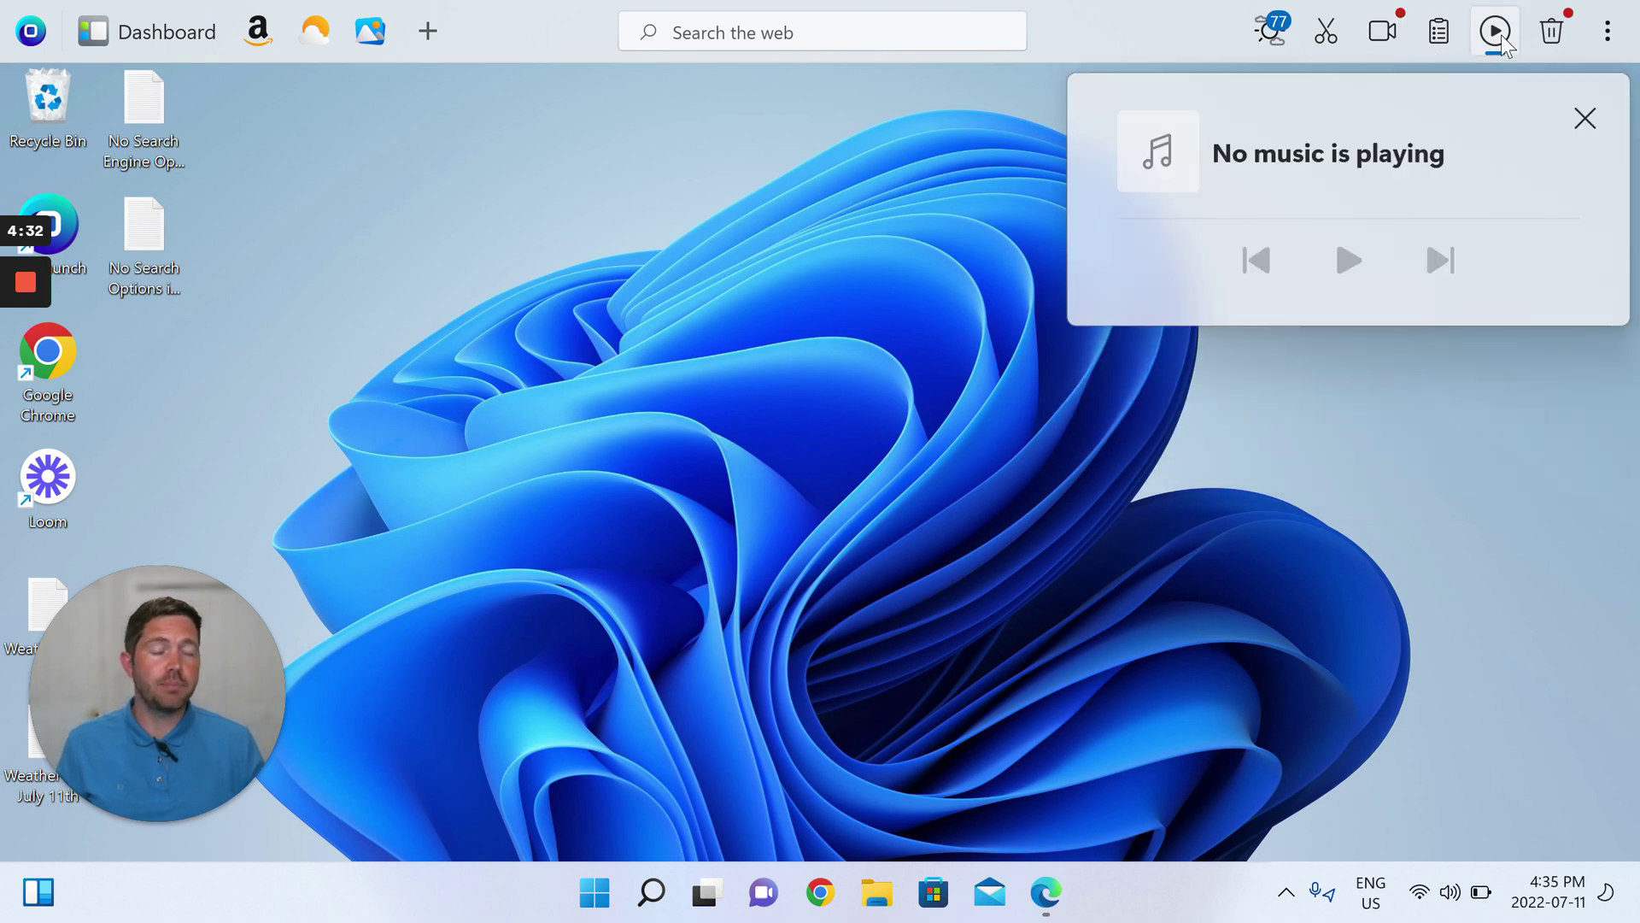
click(1585, 118)
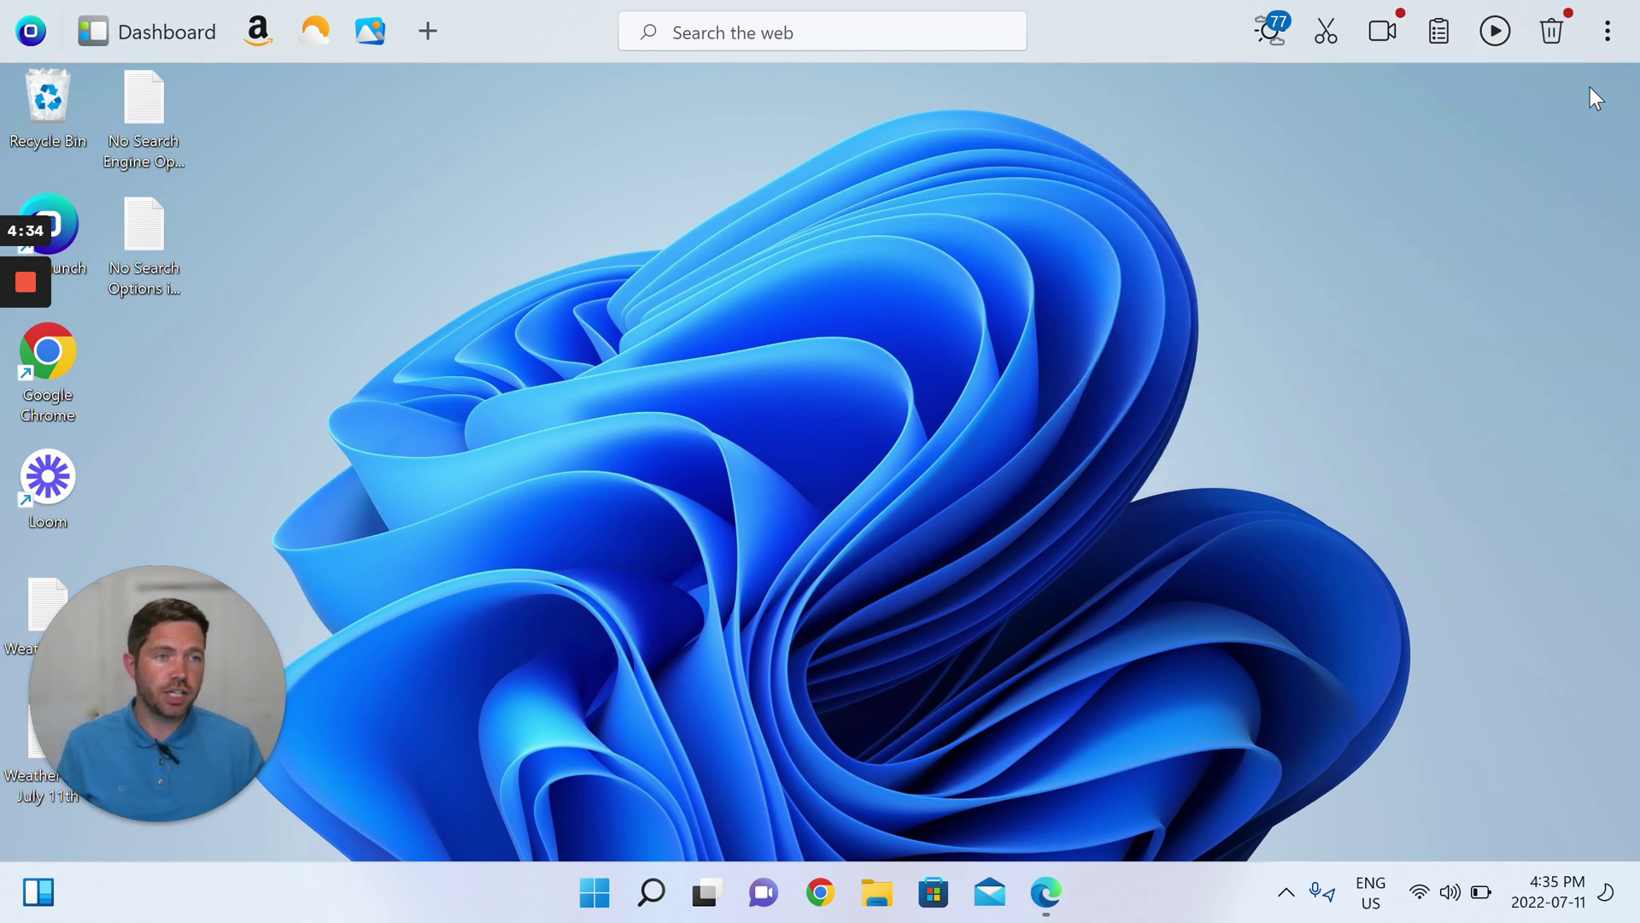
click(1597, 39)
click(1460, 218)
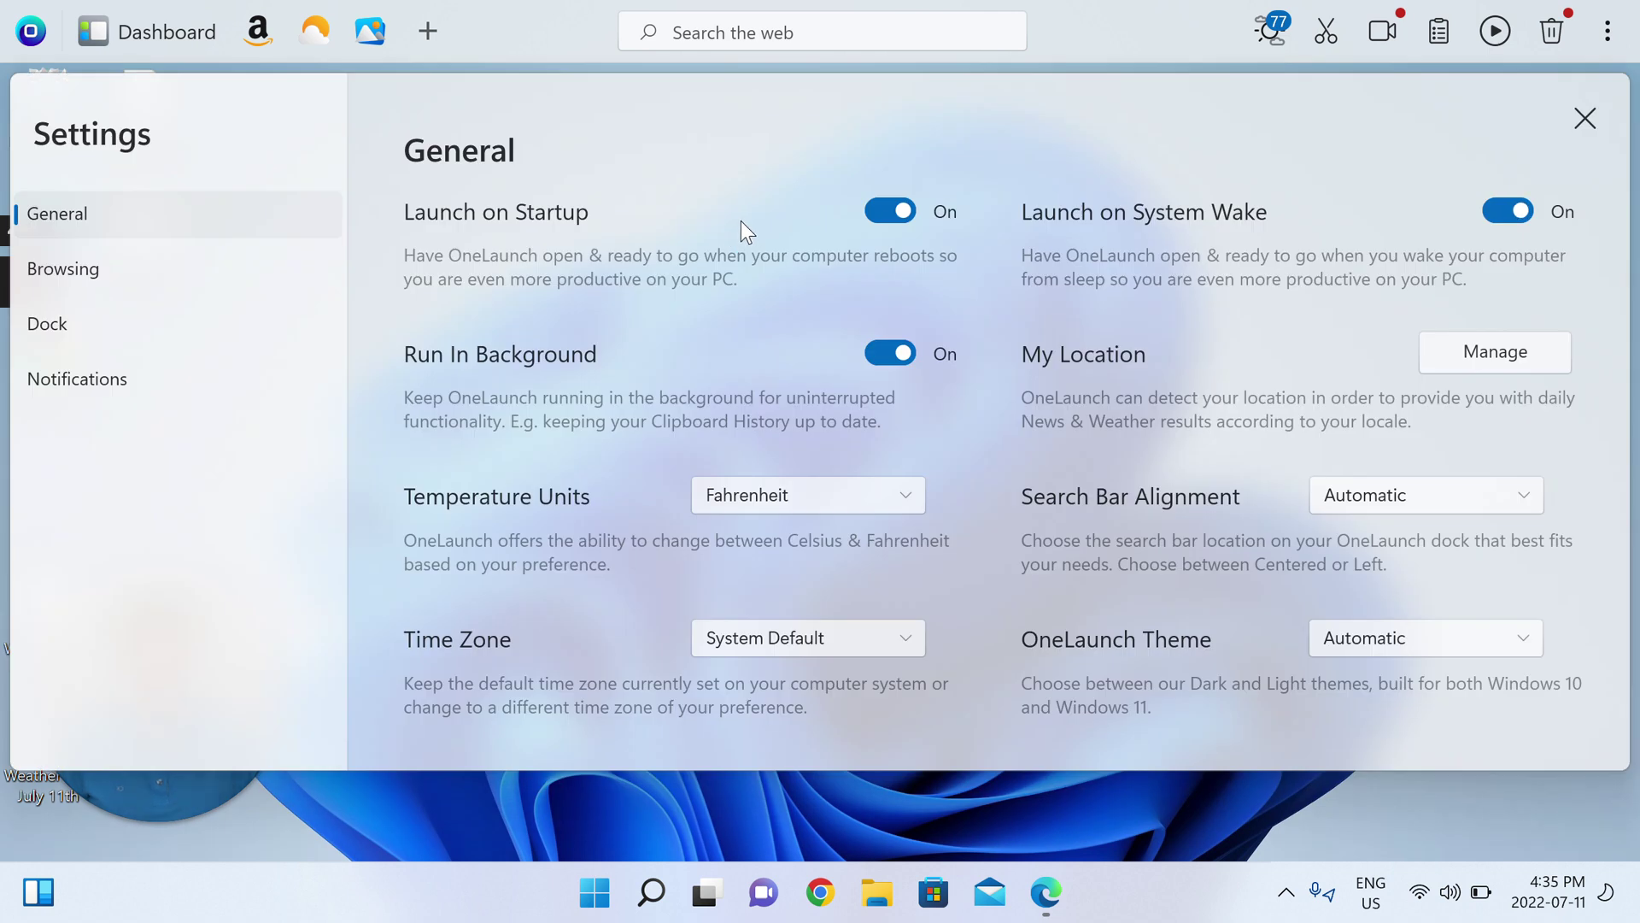
click(1586, 119)
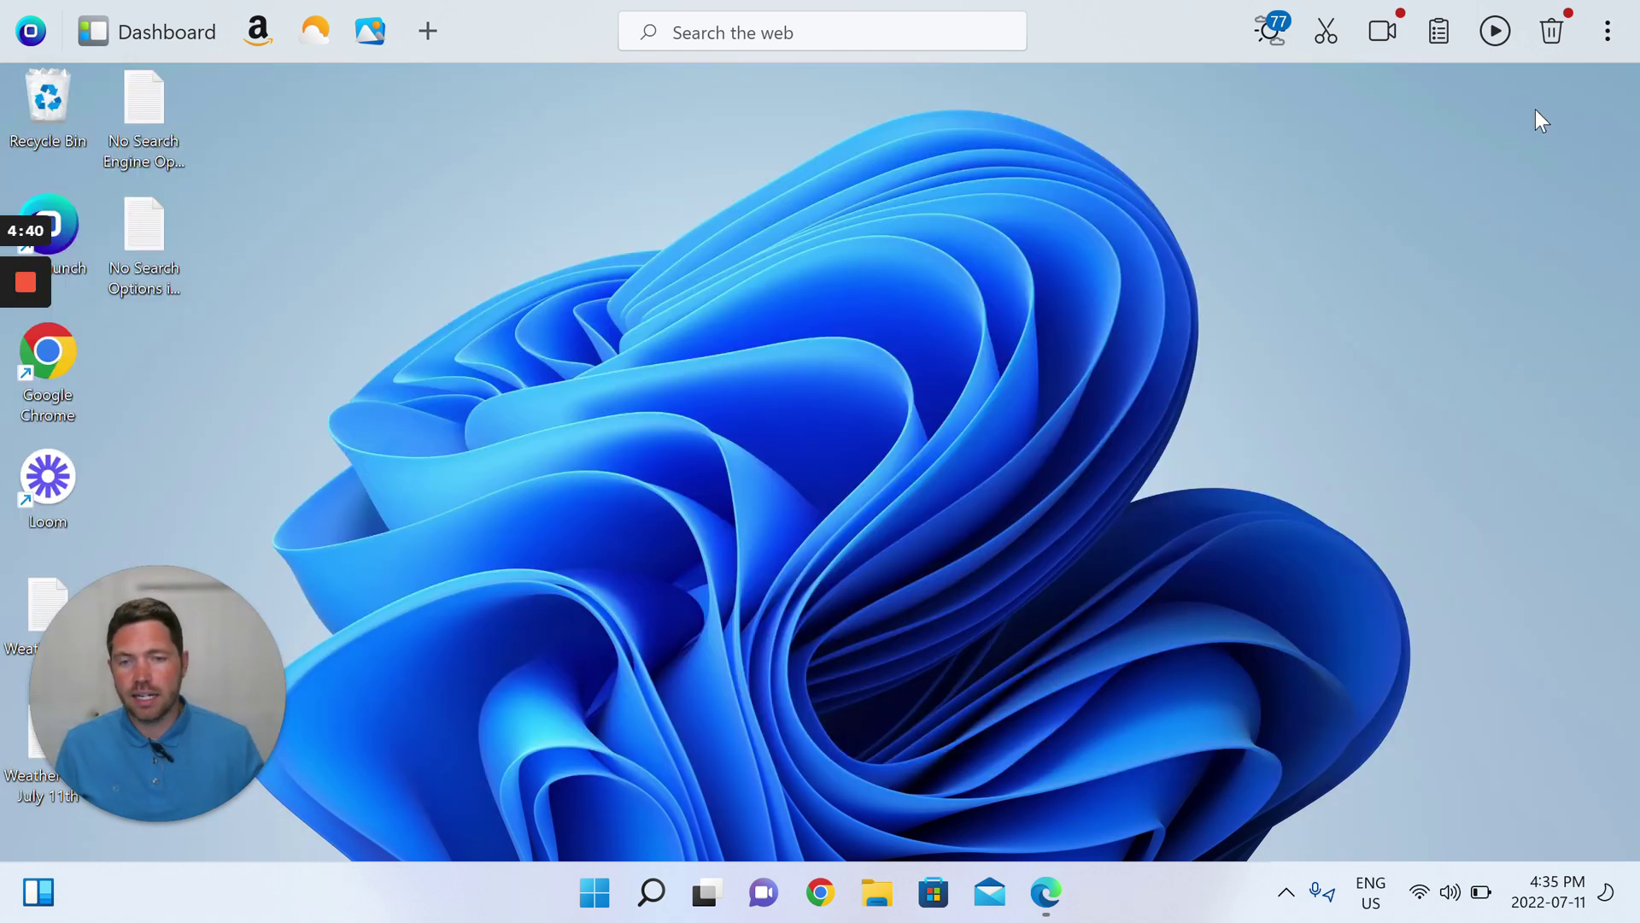